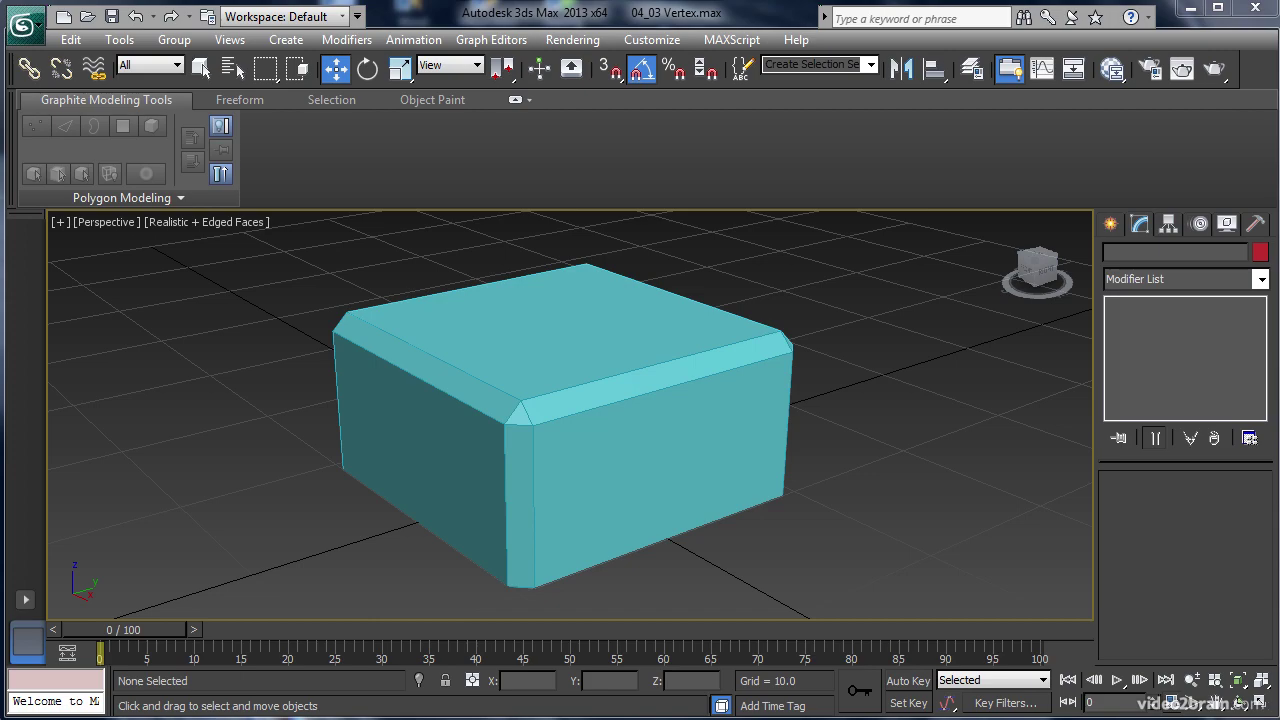
# Select teal box Box003, enter Vertex sub-object level with 1, and clear the vertex selection
pyautogui.click(503, 401)
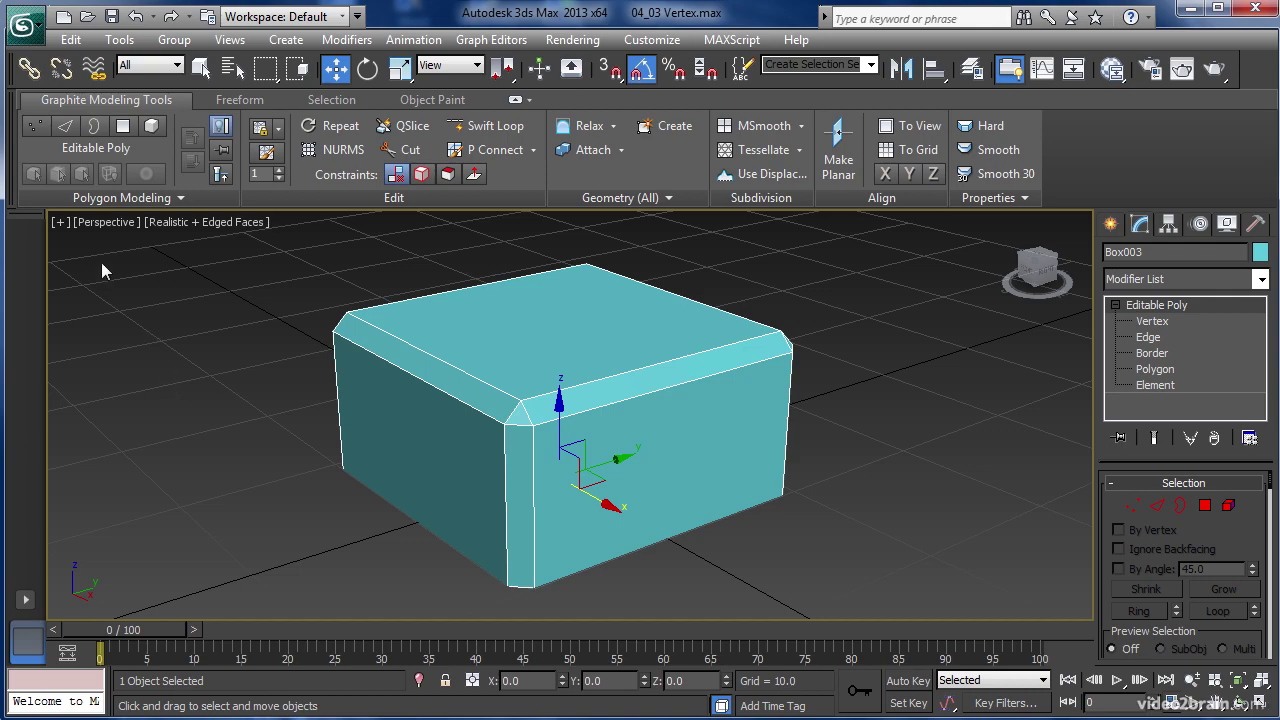
pyautogui.press('1')
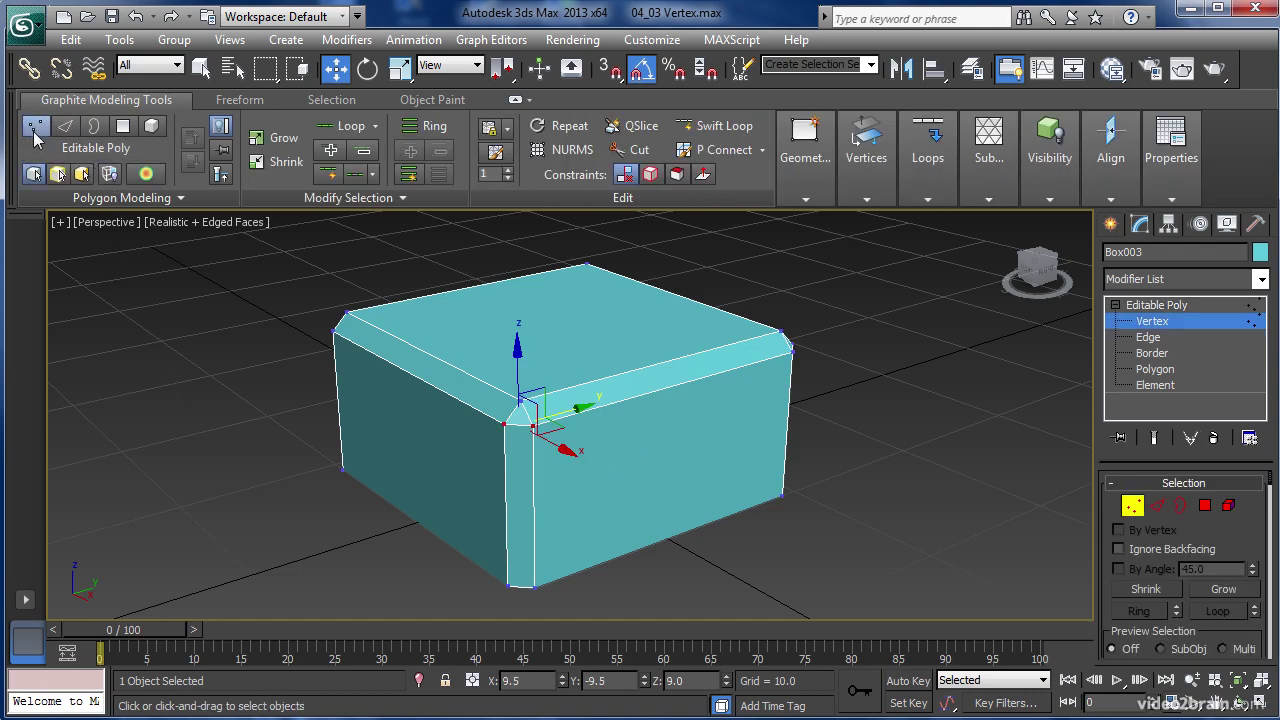
pyautogui.moveTo(866, 168)
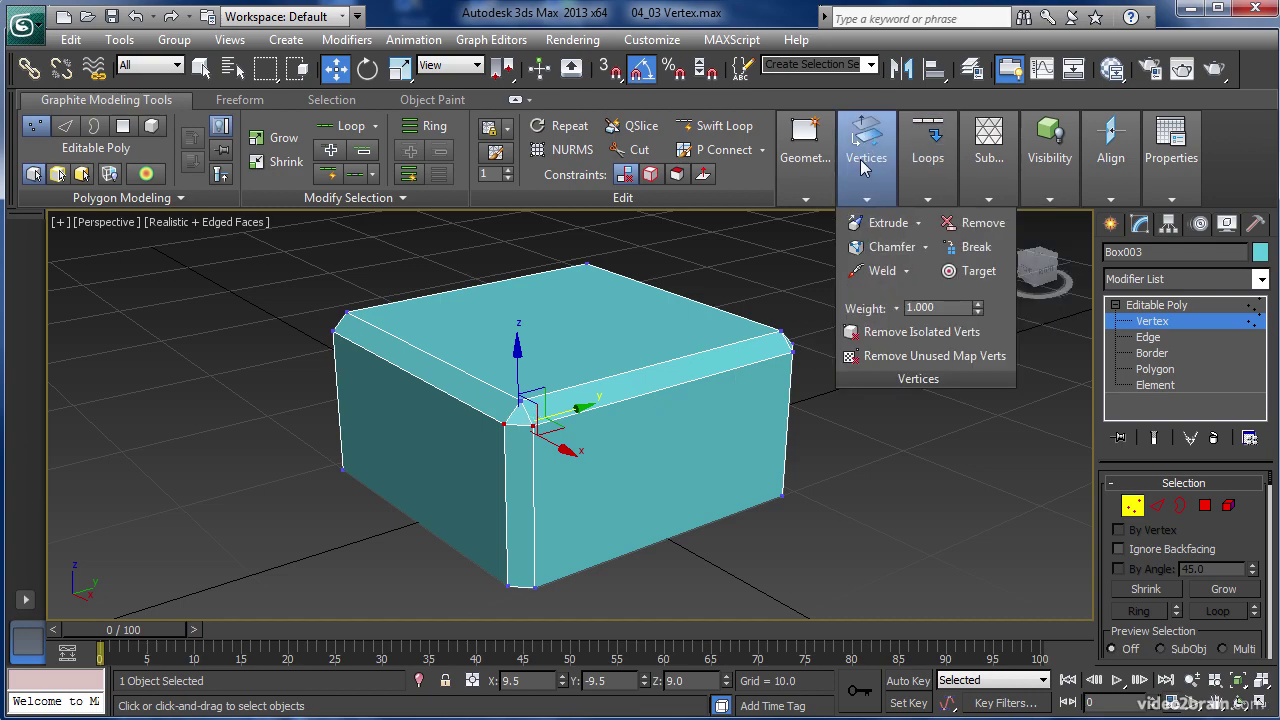
pyautogui.click(720, 358)
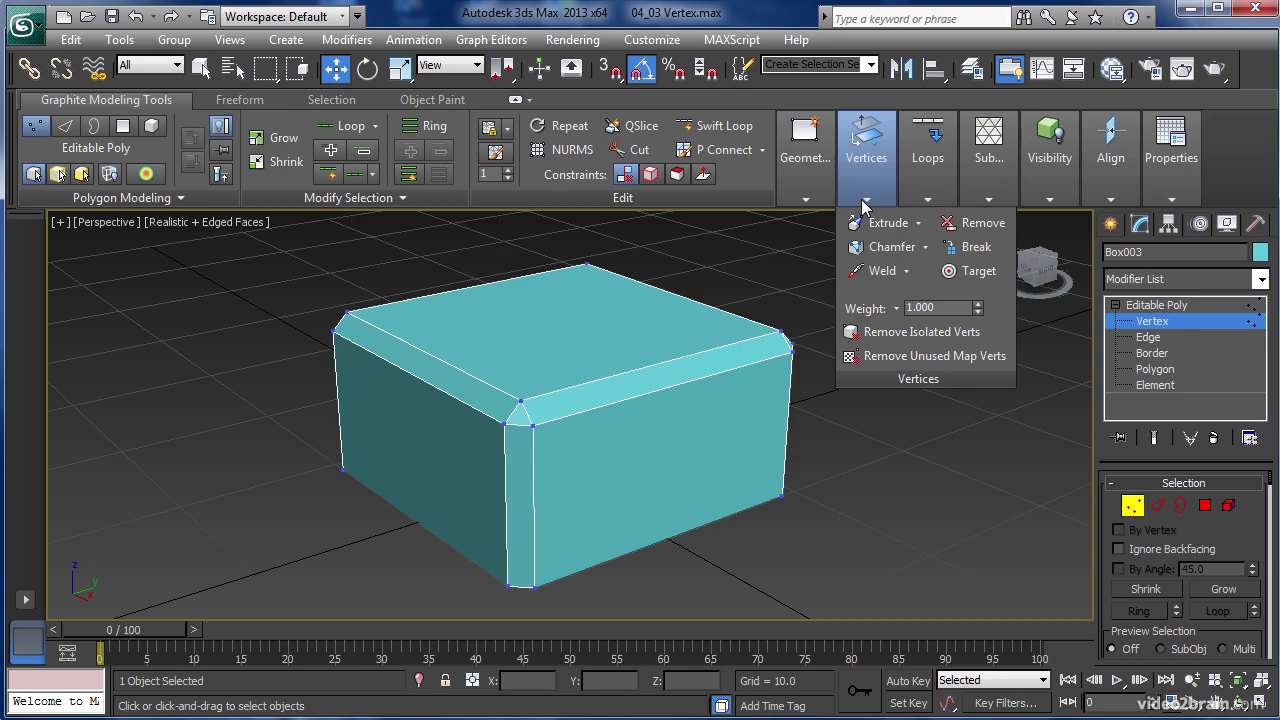
# Weld the two bevelled front-corner vertices at a 1.513 threshold, reducing the box to 19 vertices
pyautogui.click(907, 271)
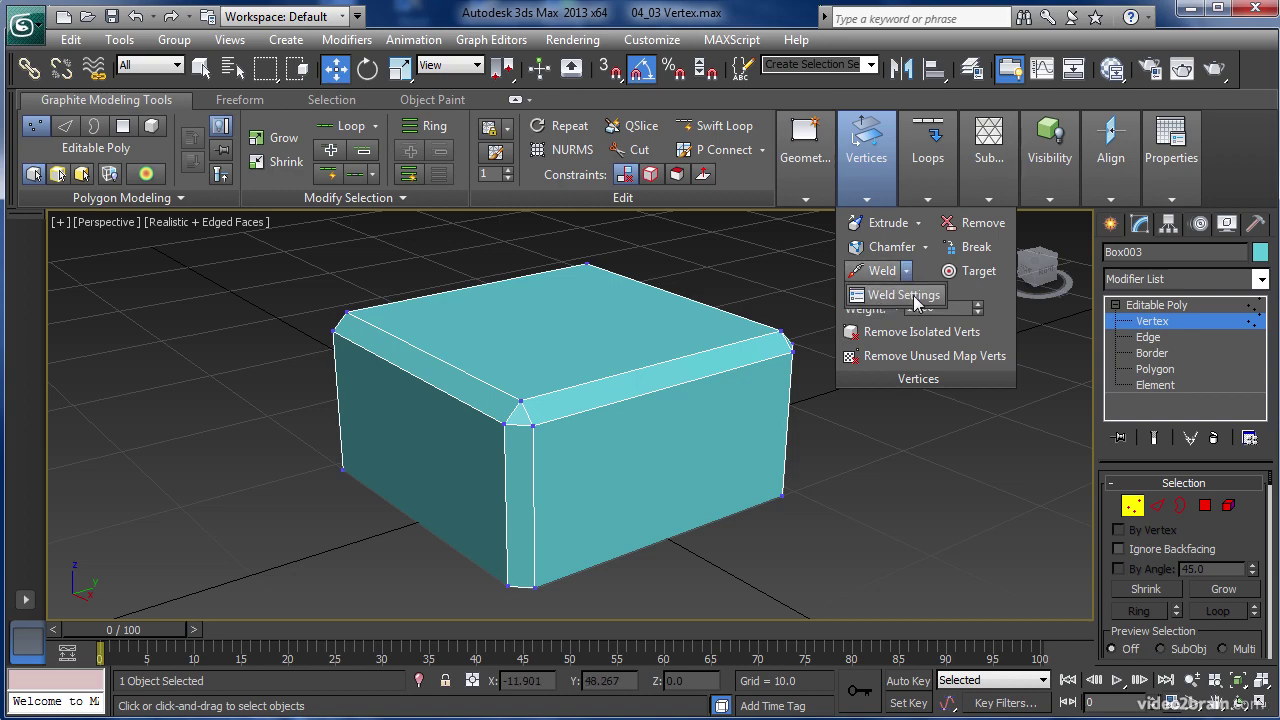
pyautogui.click(915, 296)
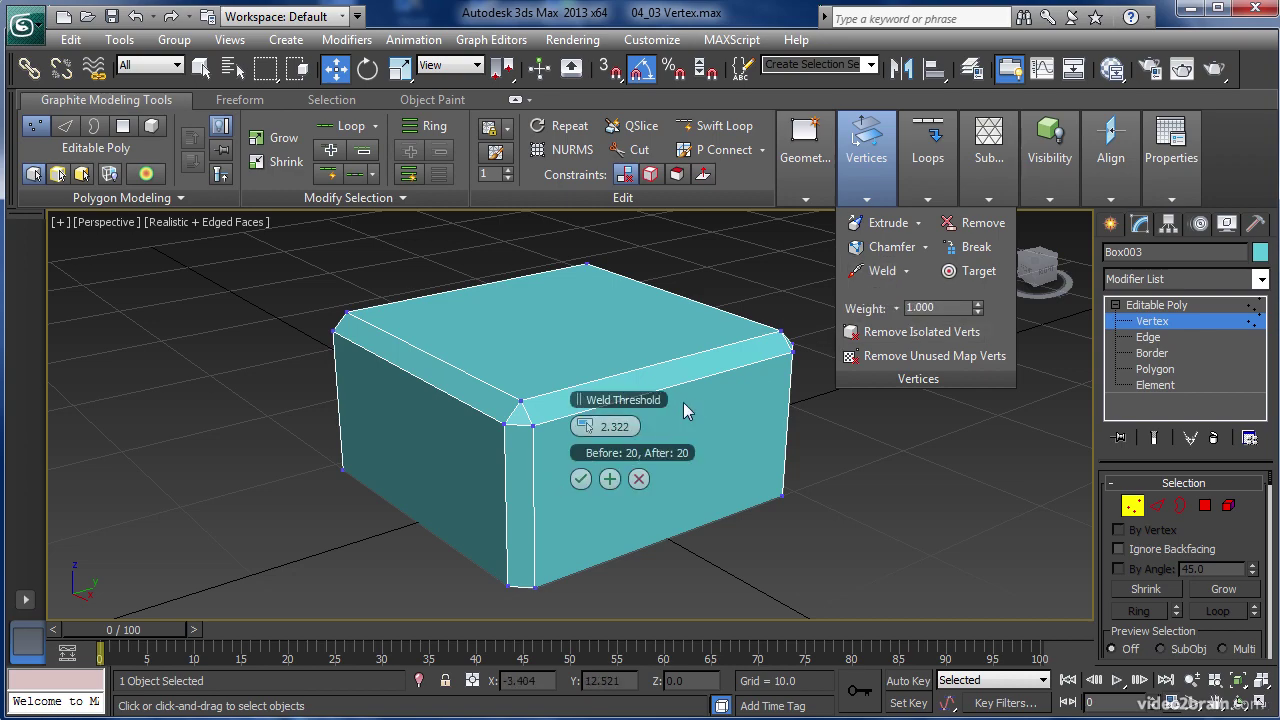
pyautogui.scroll(8, 583, 420)
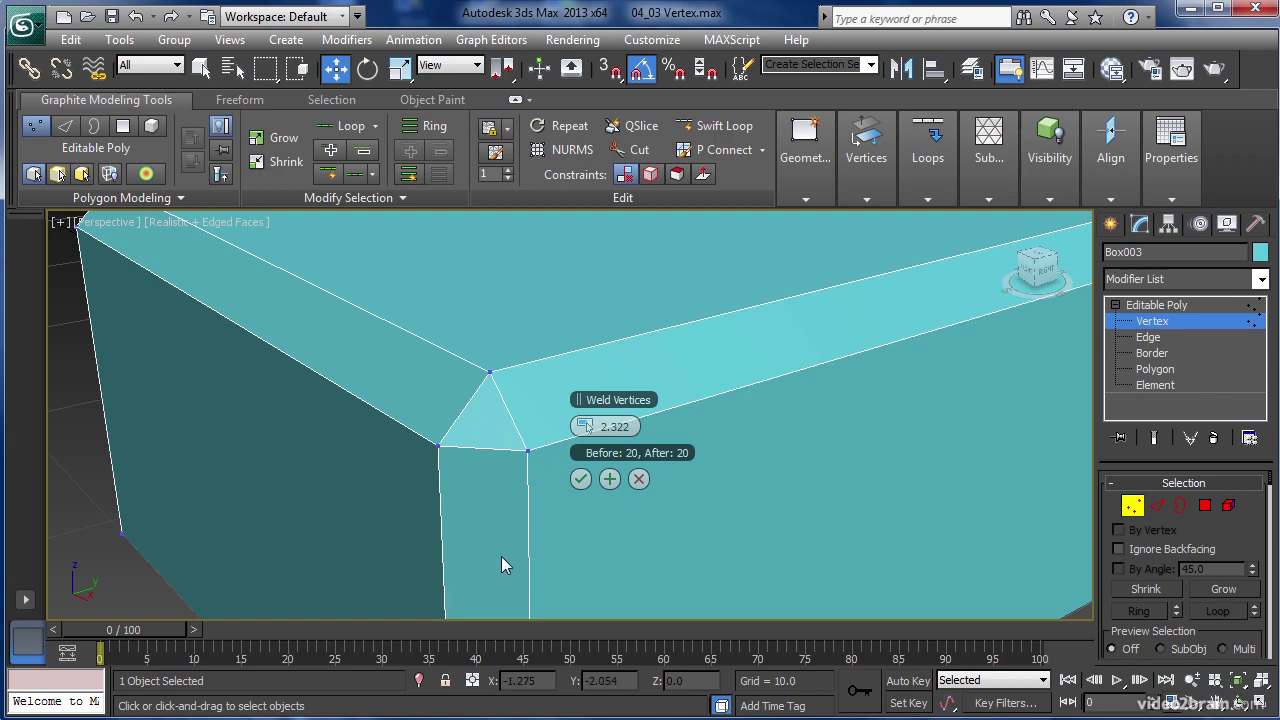
pyautogui.click(526, 451)
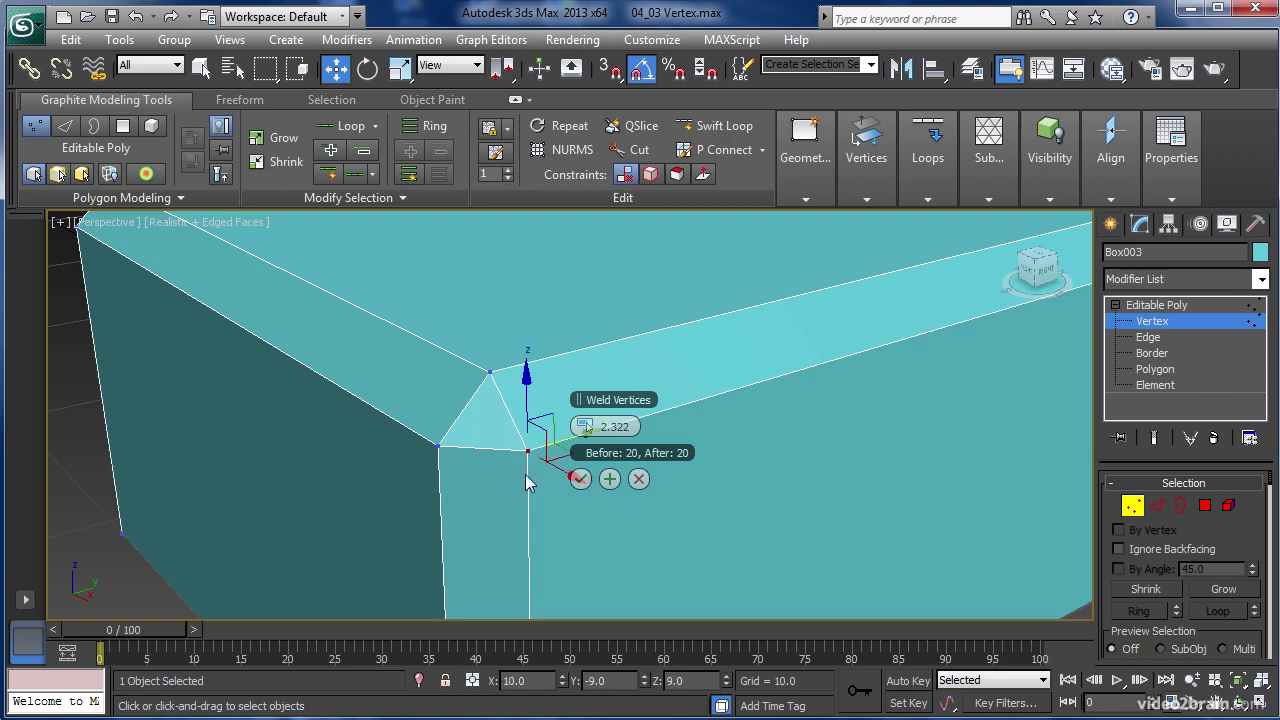
pyautogui.keyDown('ctrl'); pyautogui.click(439, 446); pyautogui.keyUp('ctrl')
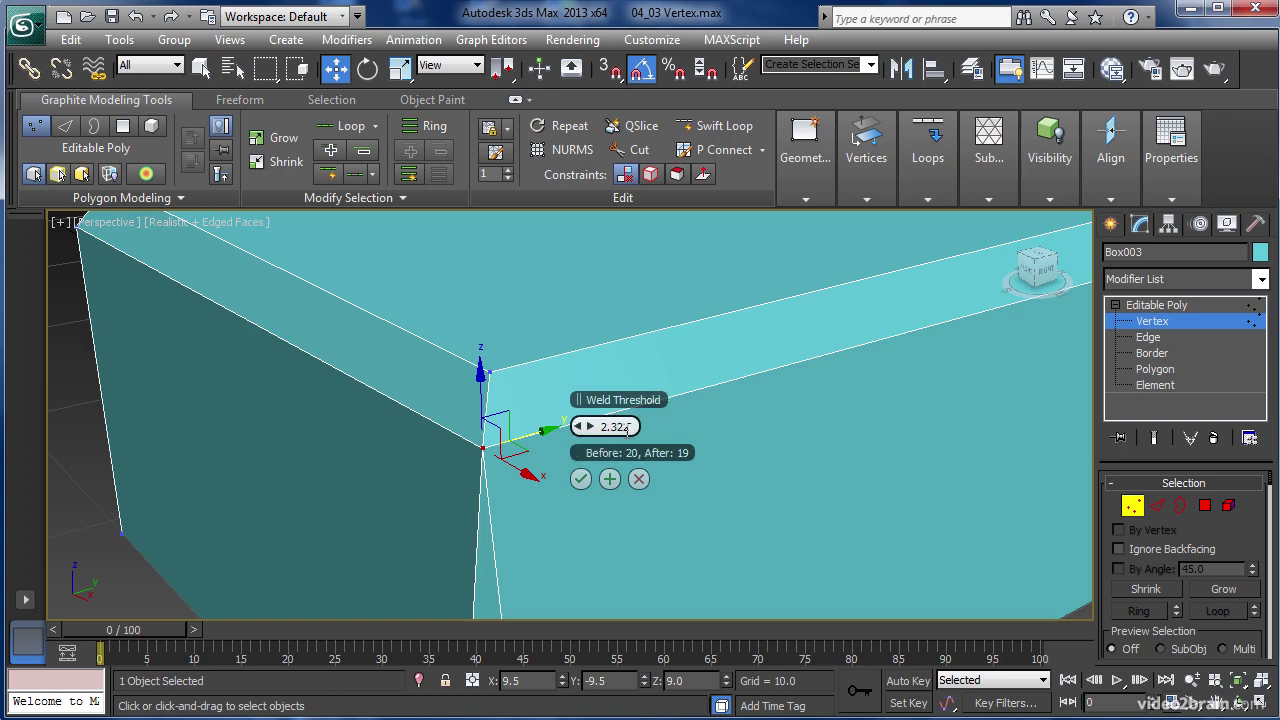
pyautogui.moveTo(578, 426); pyautogui.dragTo(500, 455)
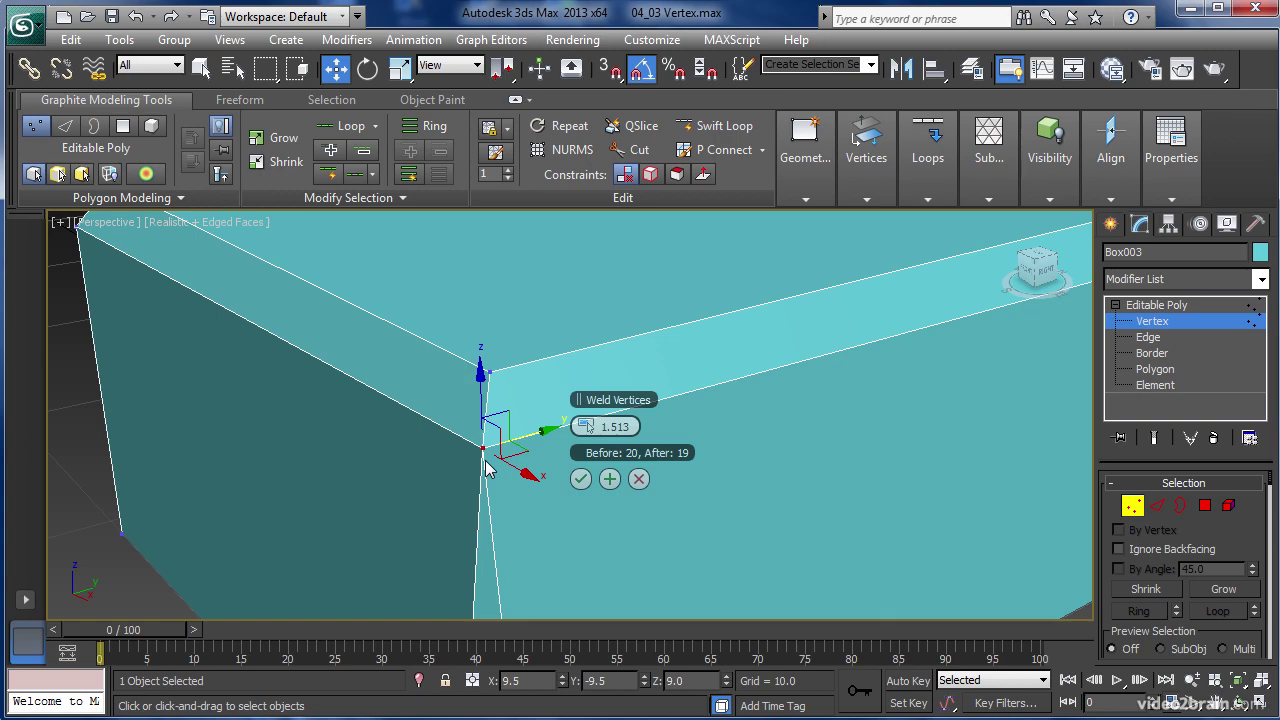
pyautogui.click(580, 480)
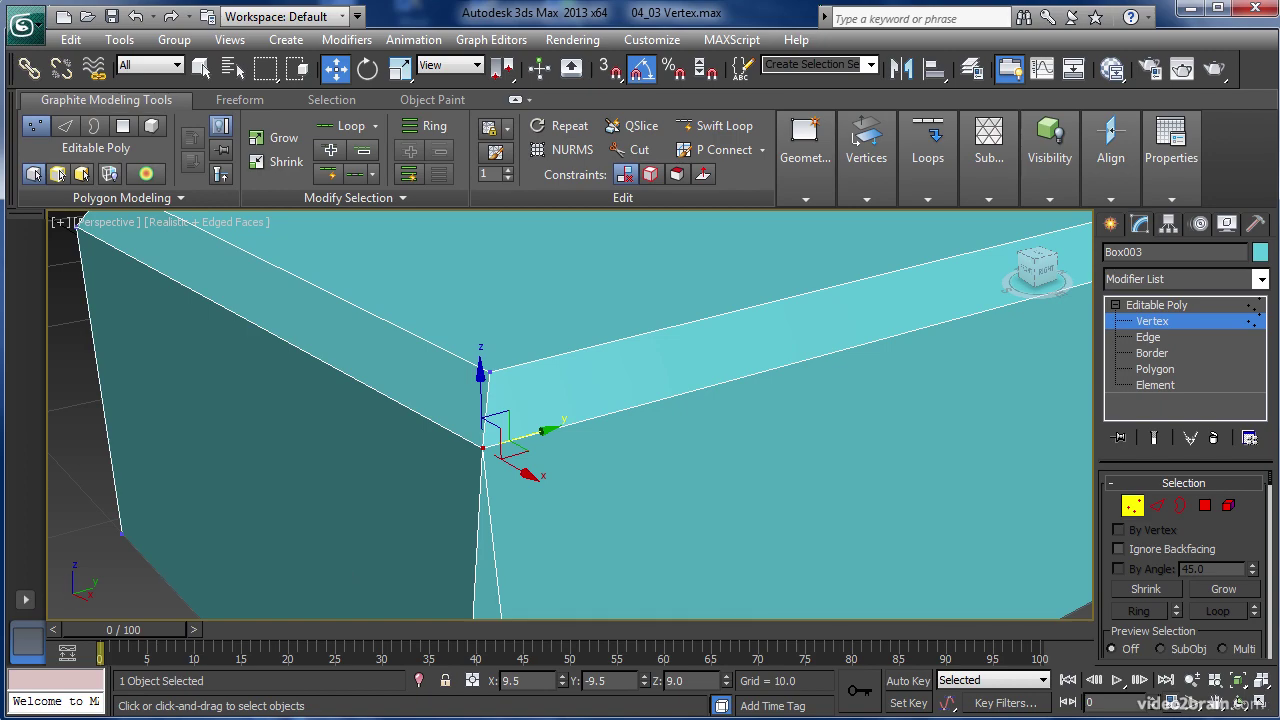
# From the underside, Target Weld the bottom bevel-corner vertex onto its neighbouring corner vertex
pyautogui.keyDown('alt'); pyautogui.moveTo(719, 463); pyautogui.dragTo(729, 196, button='middle'); pyautogui.keyUp('alt')
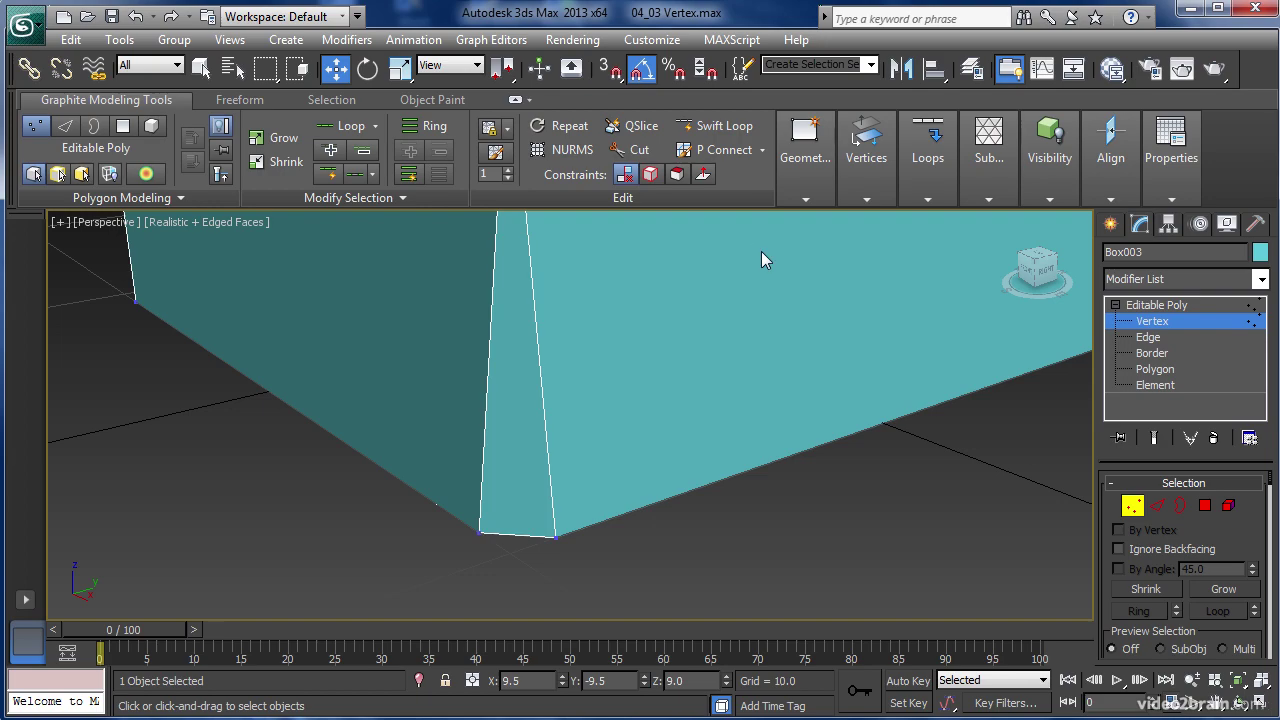
pyautogui.moveTo(868, 198)
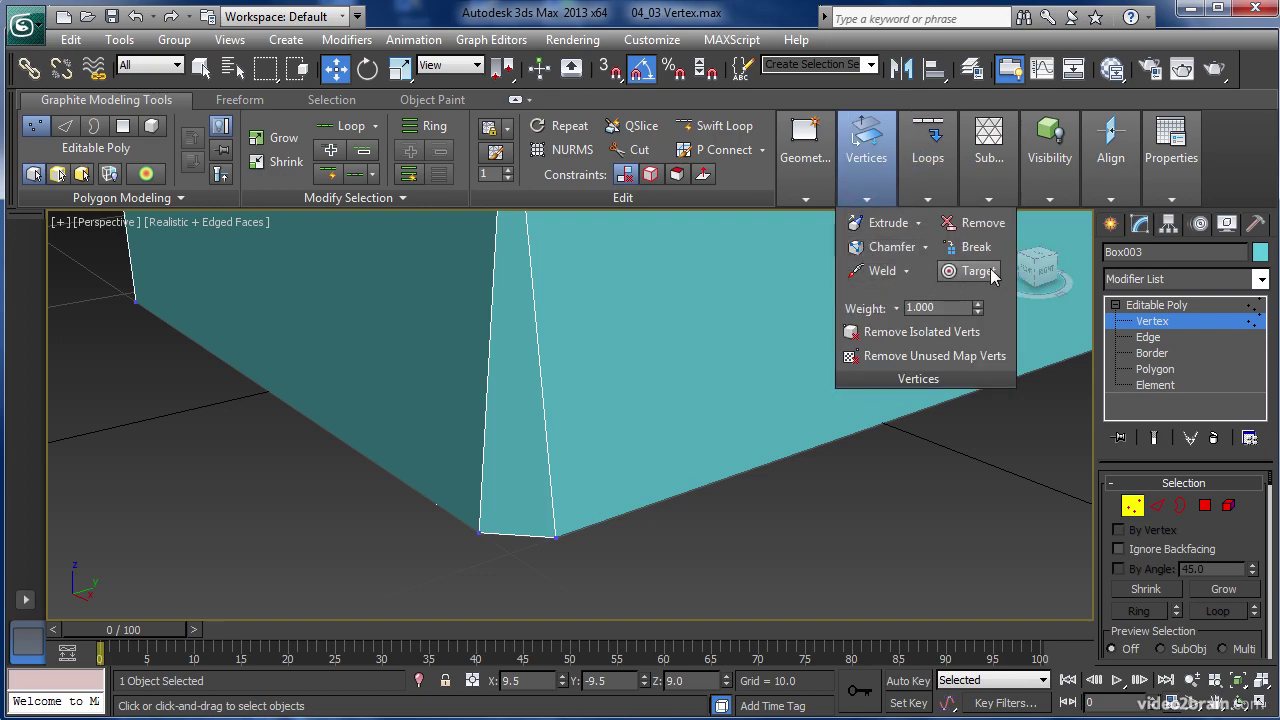
pyautogui.click(962, 280)
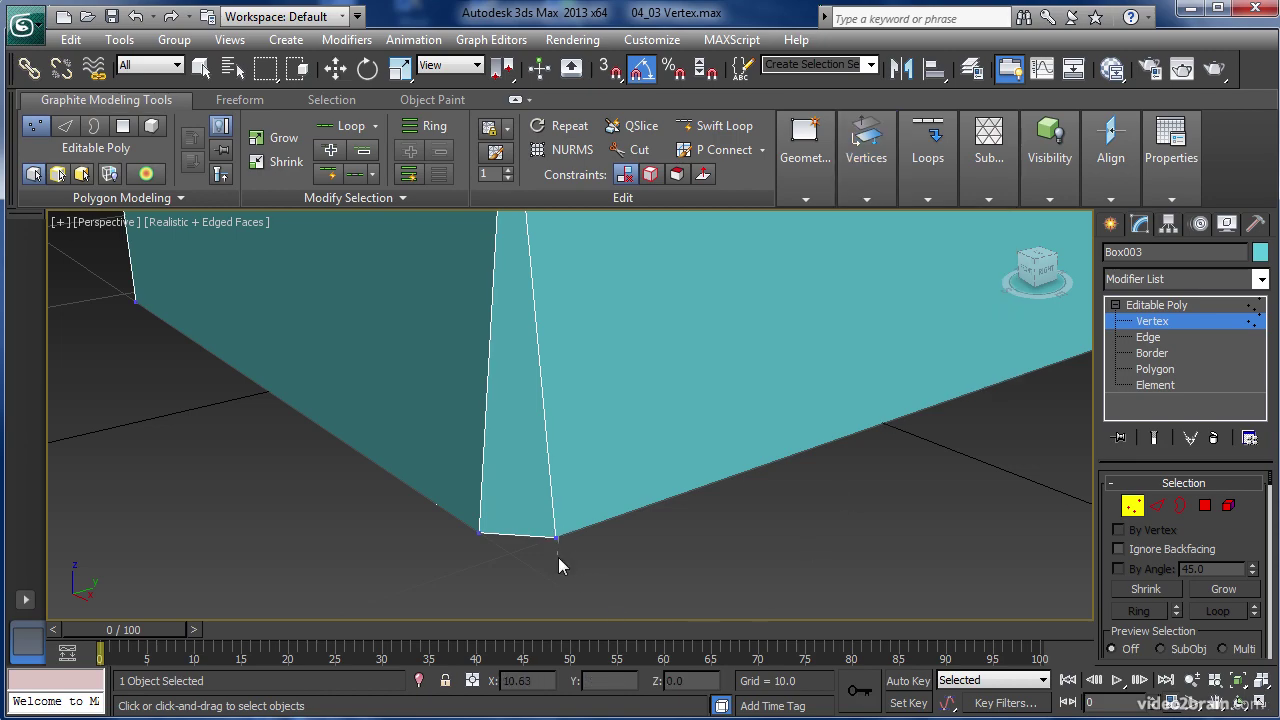
pyautogui.click(480, 532)
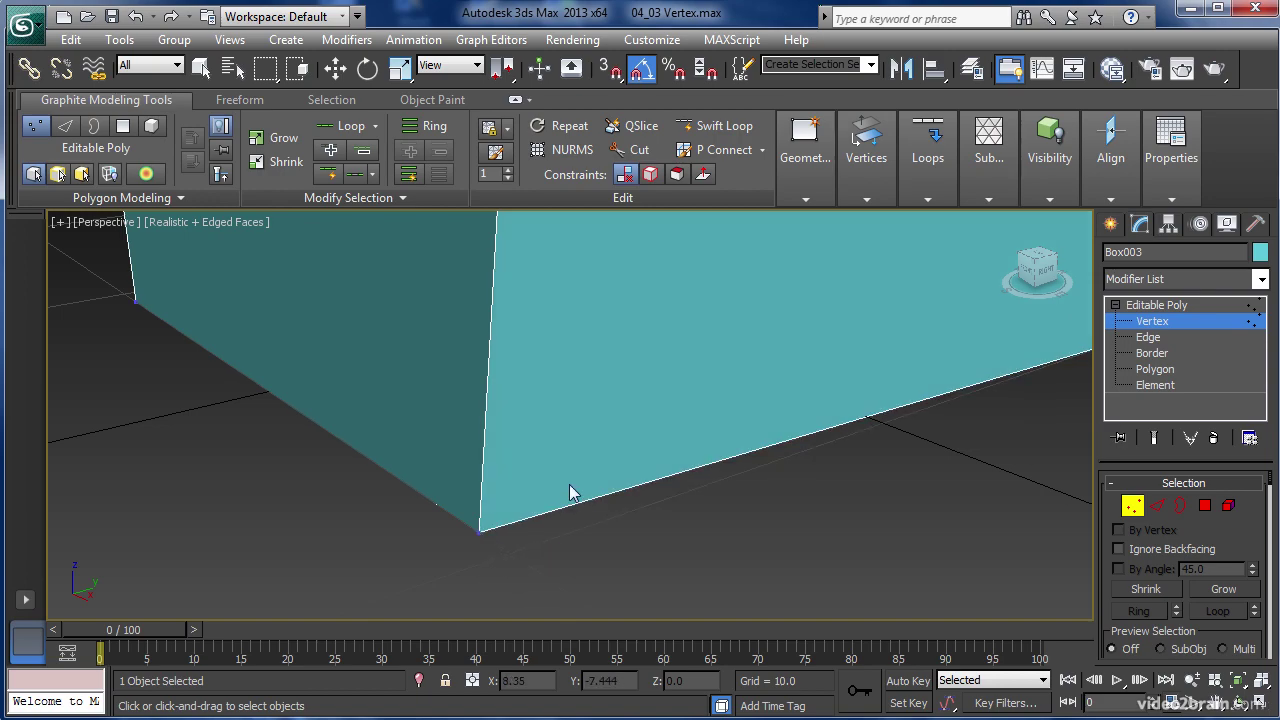
pyautogui.scroll(-2, 569, 484)
pyautogui.keyDown('alt'); pyautogui.moveTo(607, 395); pyautogui.dragTo(611, 460, button='middle'); pyautogui.keyUp('alt')
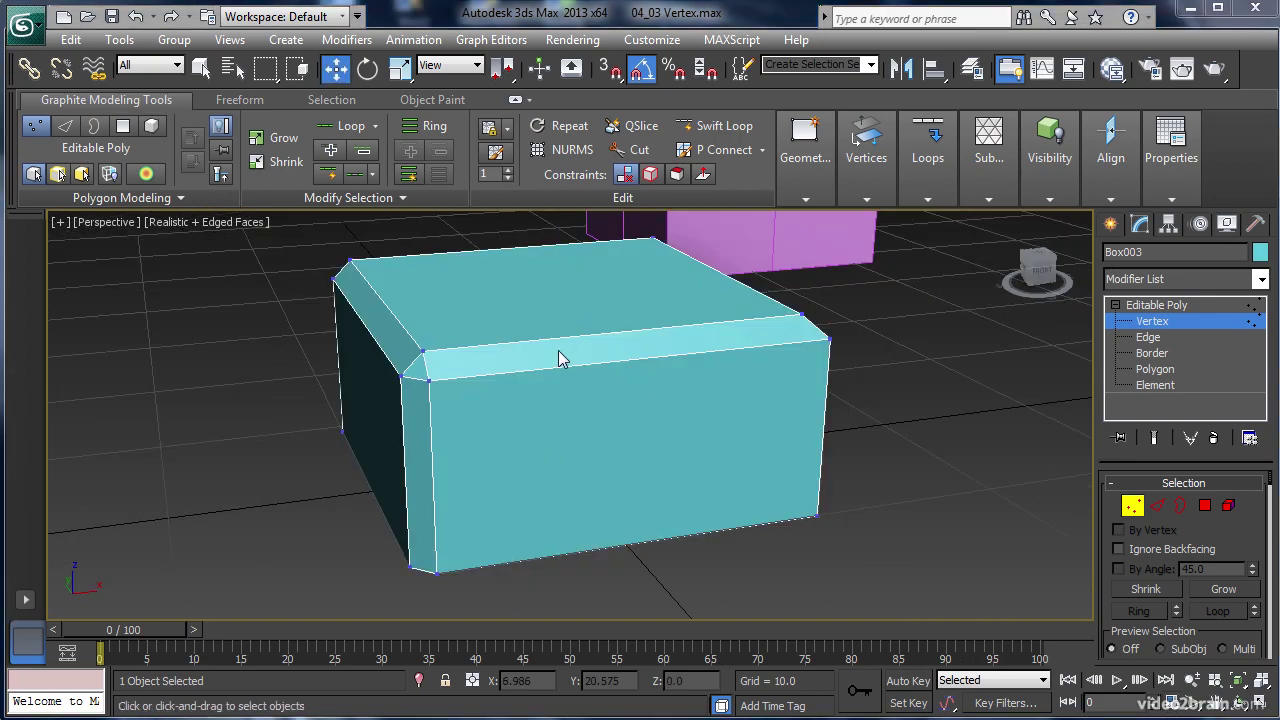
# Connect the top bevel-corner vertex to the bottom-right corner vertex with a new edge
pyautogui.click(426, 378)
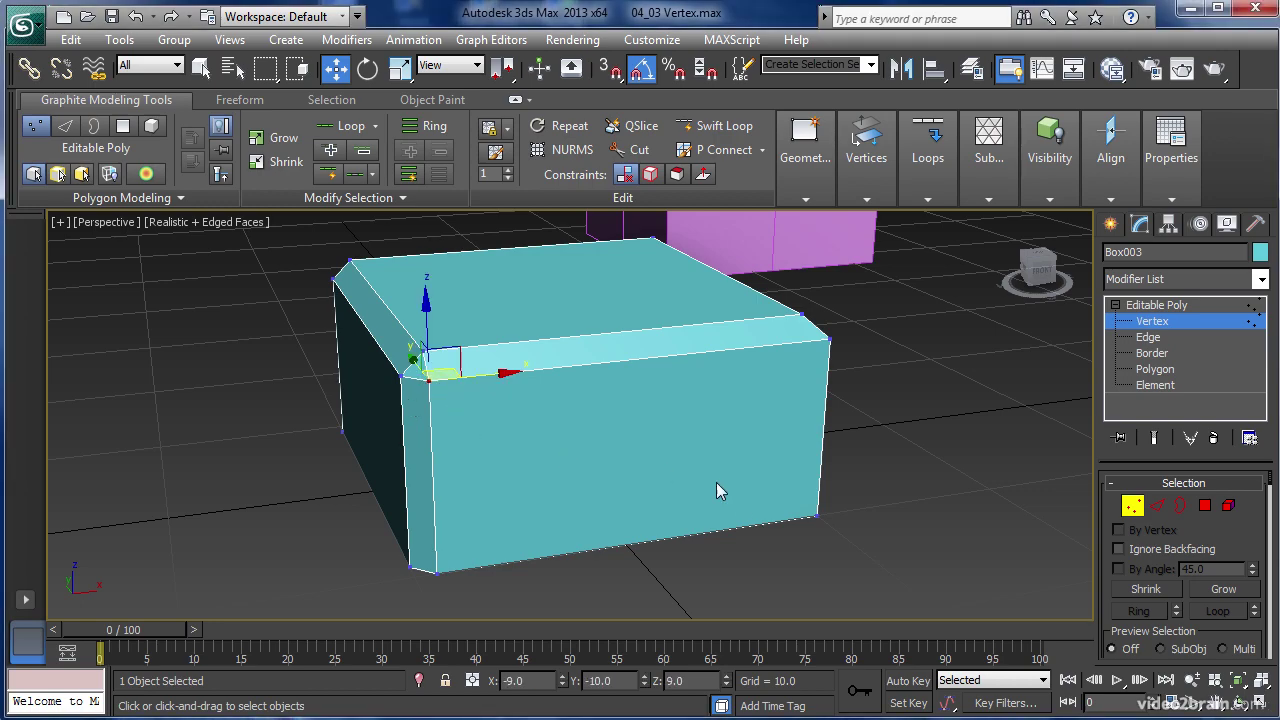
pyautogui.keyDown('ctrl'); pyautogui.click(815, 513); pyautogui.keyUp('ctrl')
pyautogui.keyDown('alt'); pyautogui.moveTo(617, 474); pyautogui.dragTo(512, 287, button='middle'); pyautogui.keyUp('alt')
pyautogui.moveTo(921, 192)
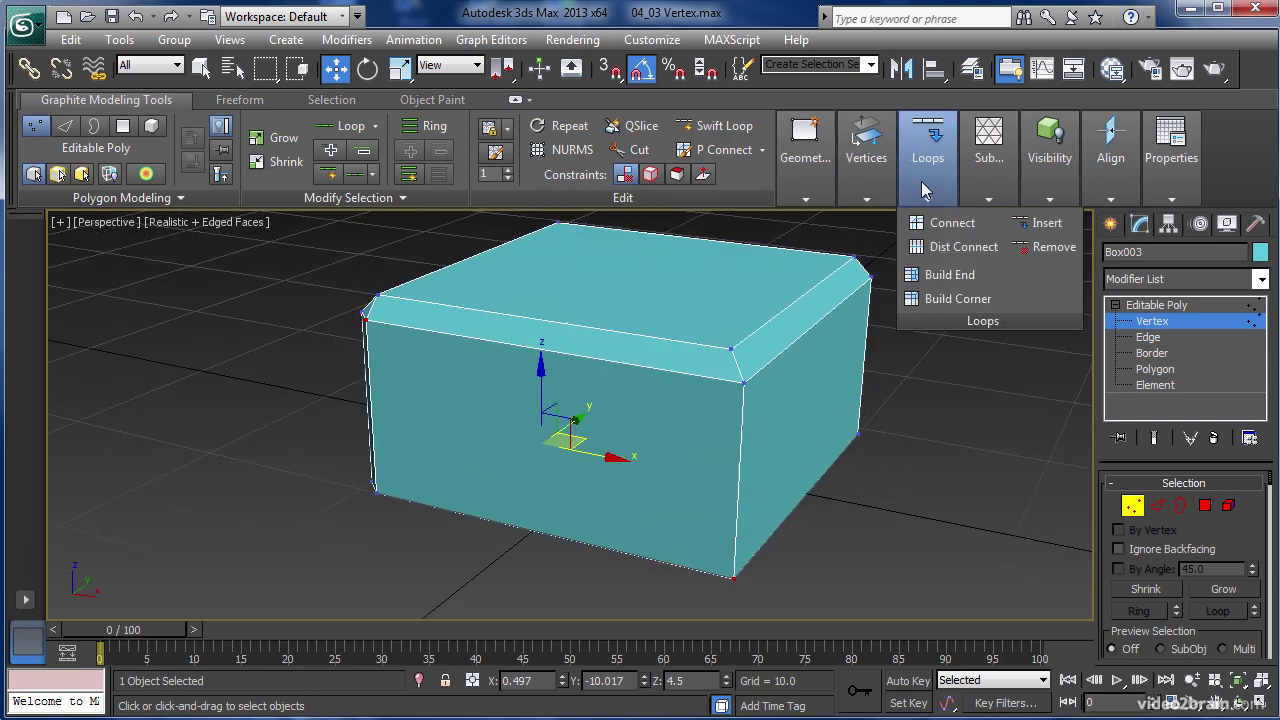
pyautogui.click(951, 234)
# Add two more edges joining top and bottom vertex pairs across the side face
pyautogui.keyDown('alt'); pyautogui.moveTo(646, 540); pyautogui.dragTo(845, 306, button='middle'); pyautogui.keyUp('alt')
pyautogui.scroll(-5, 947, 300)
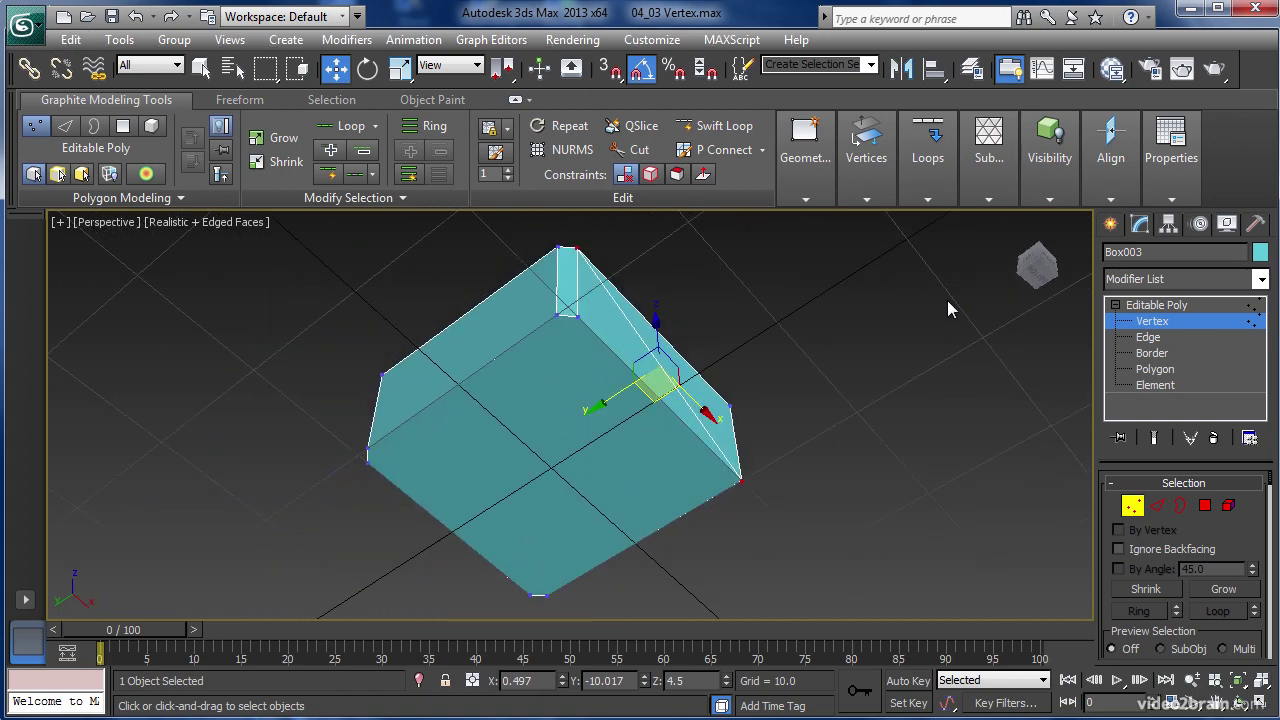
pyautogui.click(578, 319)
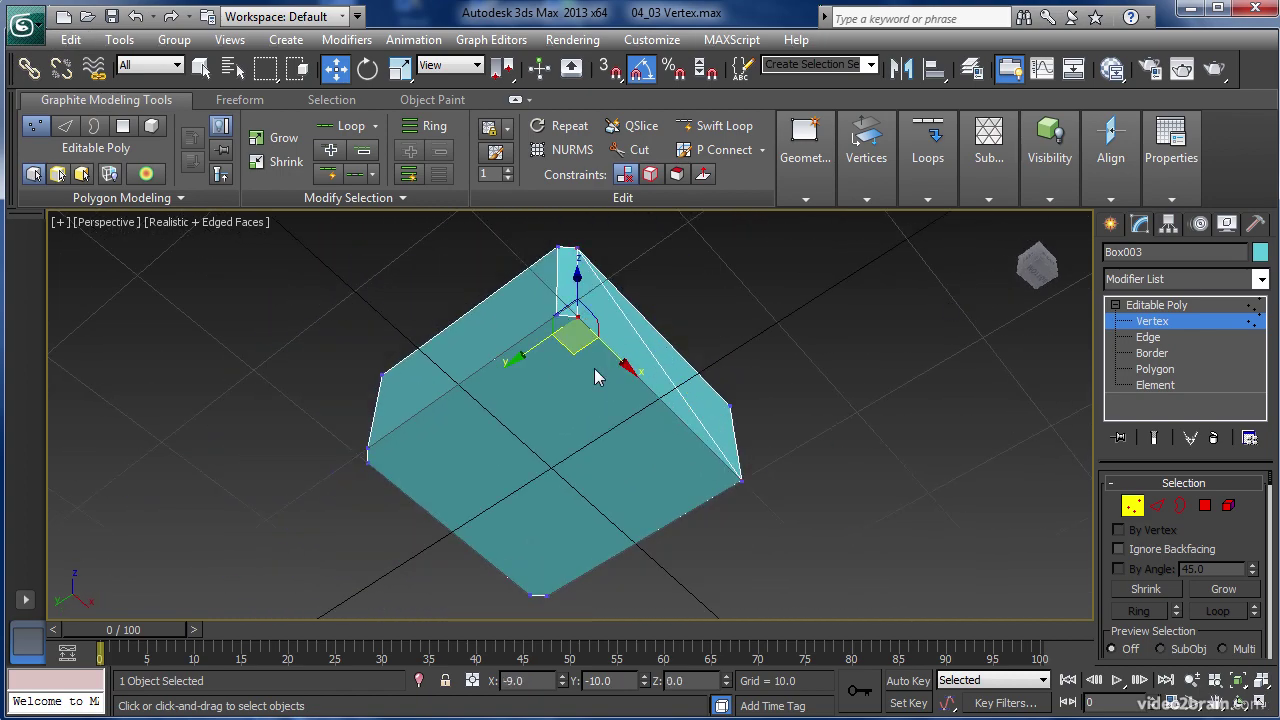
pyautogui.click(543, 597)
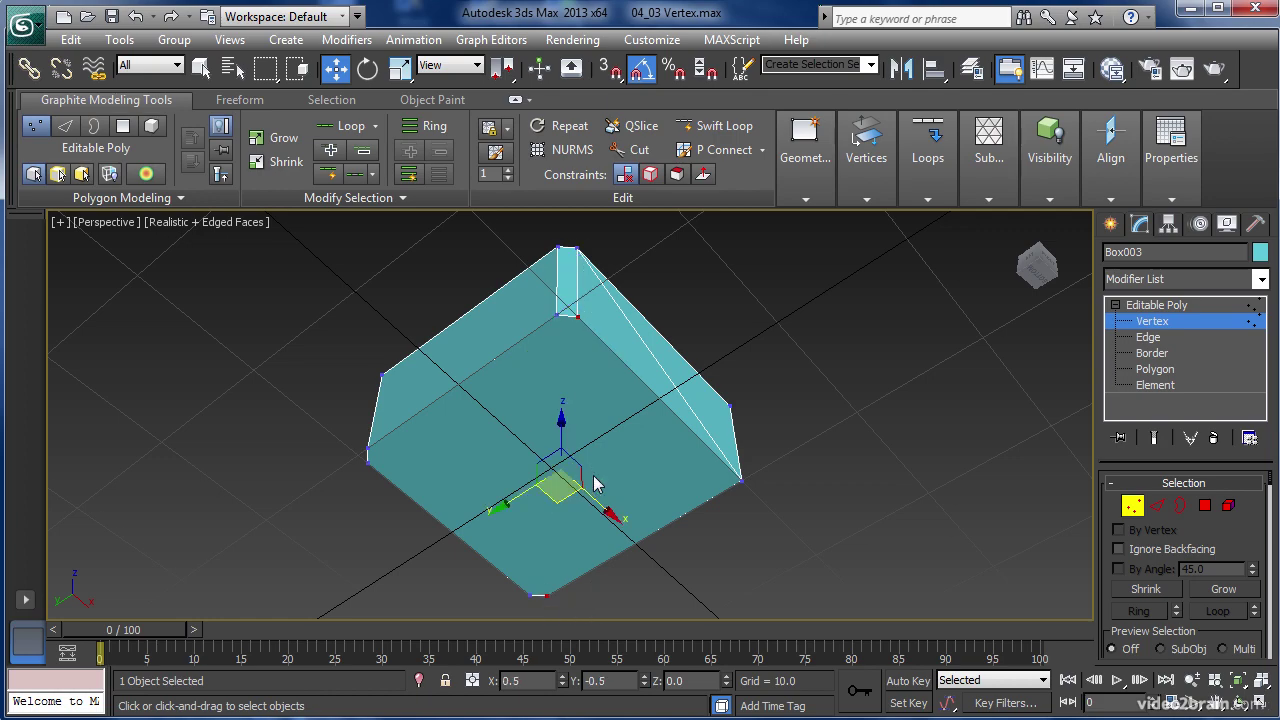
pyautogui.moveTo(594, 480); pyautogui.dragTo(620, 460, button='middle')
pyautogui.click(866, 165)
pyautogui.moveTo(927, 190)
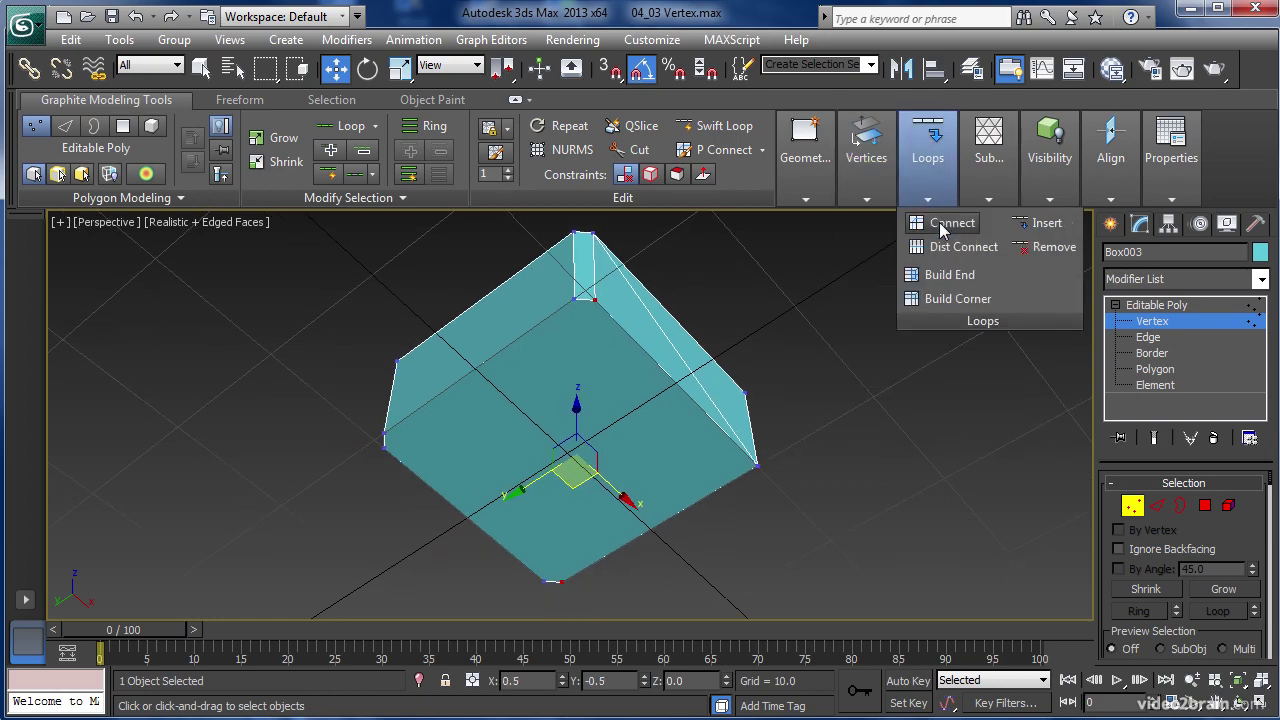
pyautogui.click(939, 222)
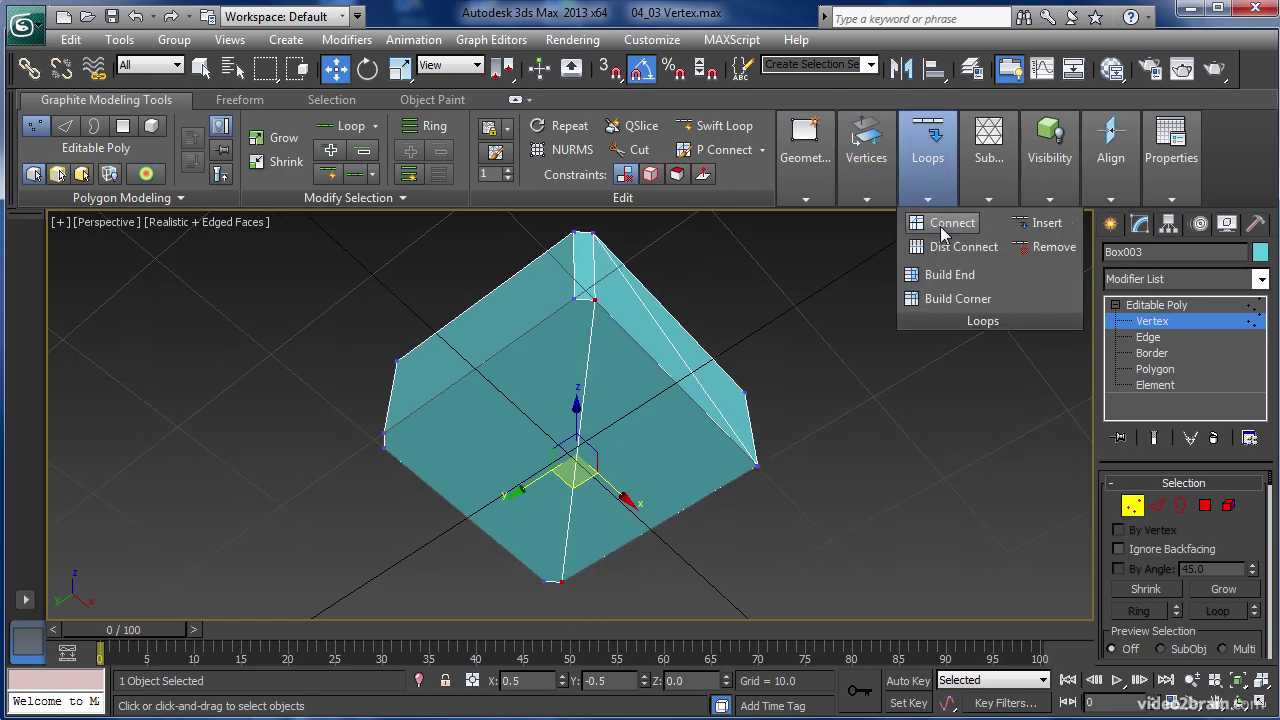
pyautogui.click(572, 298)
pyautogui.keyDown('ctrl'); pyautogui.click(545, 582); pyautogui.keyUp('ctrl')
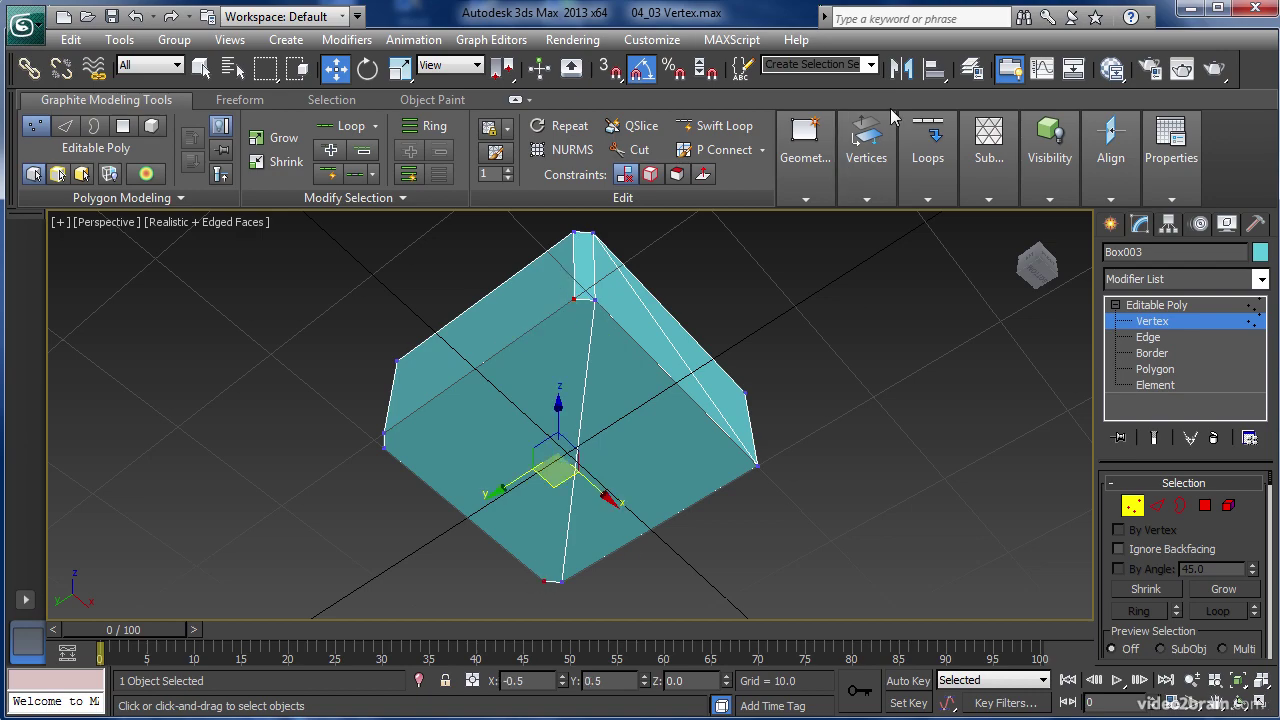
pyautogui.moveTo(943, 176)
pyautogui.click(942, 222)
pyautogui.keyDown('alt'); pyautogui.moveTo(766, 447); pyautogui.dragTo(684, 606, button='middle'); pyautogui.keyUp('alt')
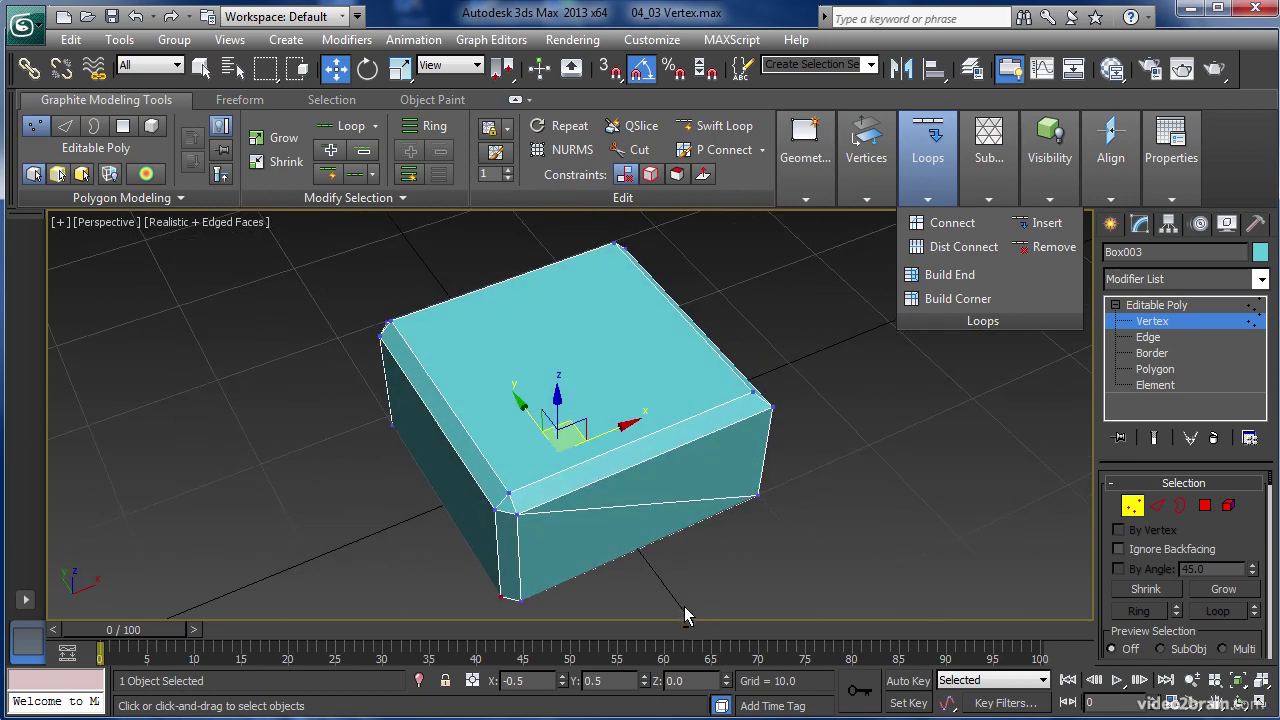
# Select two top-face vertices, enable Target Weld, and connect them with an edge across the top
pyautogui.click(616, 244)
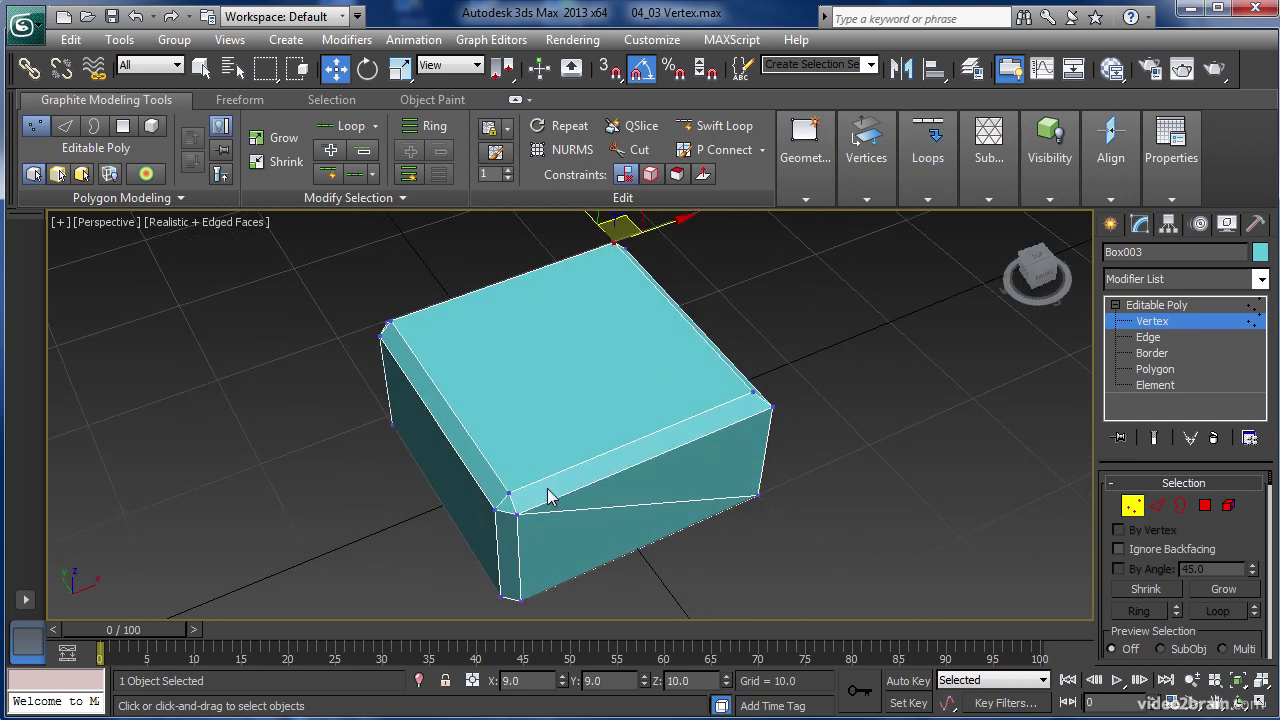
pyautogui.keyDown('ctrl'); pyautogui.click(508, 494); pyautogui.keyUp('ctrl')
pyautogui.moveTo(866, 190)
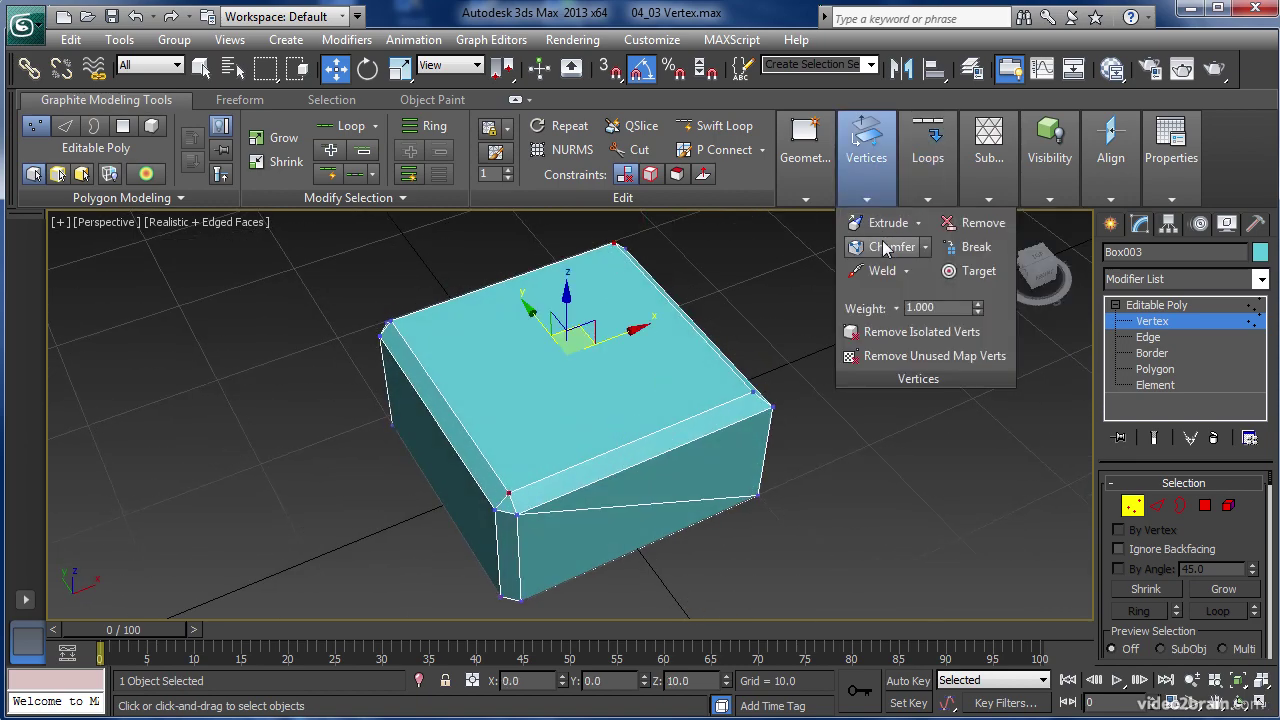
pyautogui.click(975, 271)
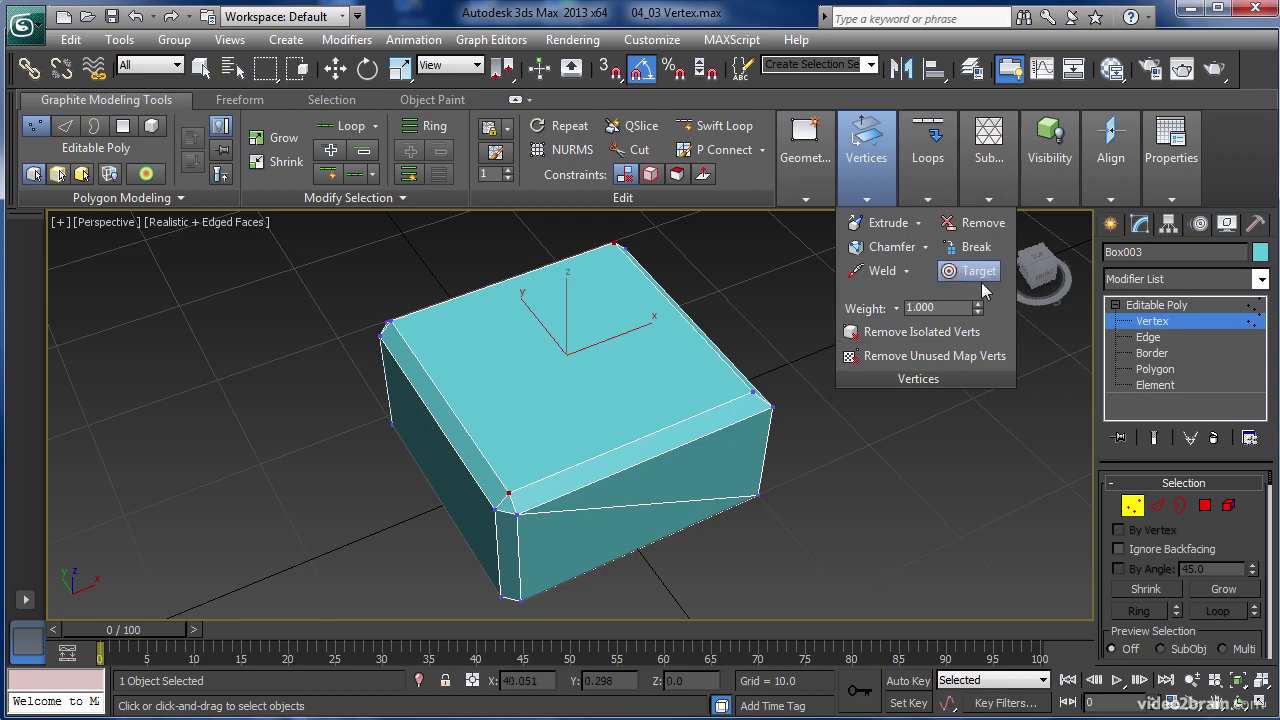
pyautogui.moveTo(928, 170)
pyautogui.click(948, 222)
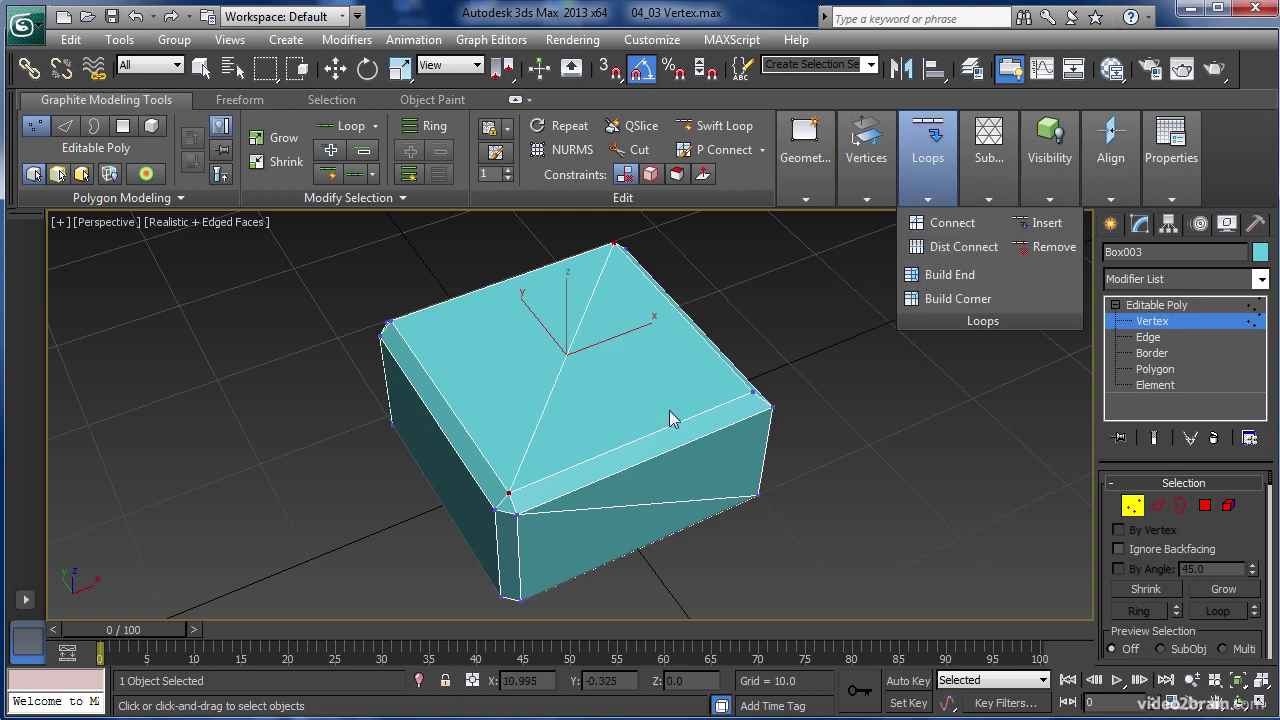
pyautogui.keyDown('alt'); pyautogui.moveTo(940, 490); pyautogui.dragTo(655, 376, button='middle'); pyautogui.keyUp('alt')
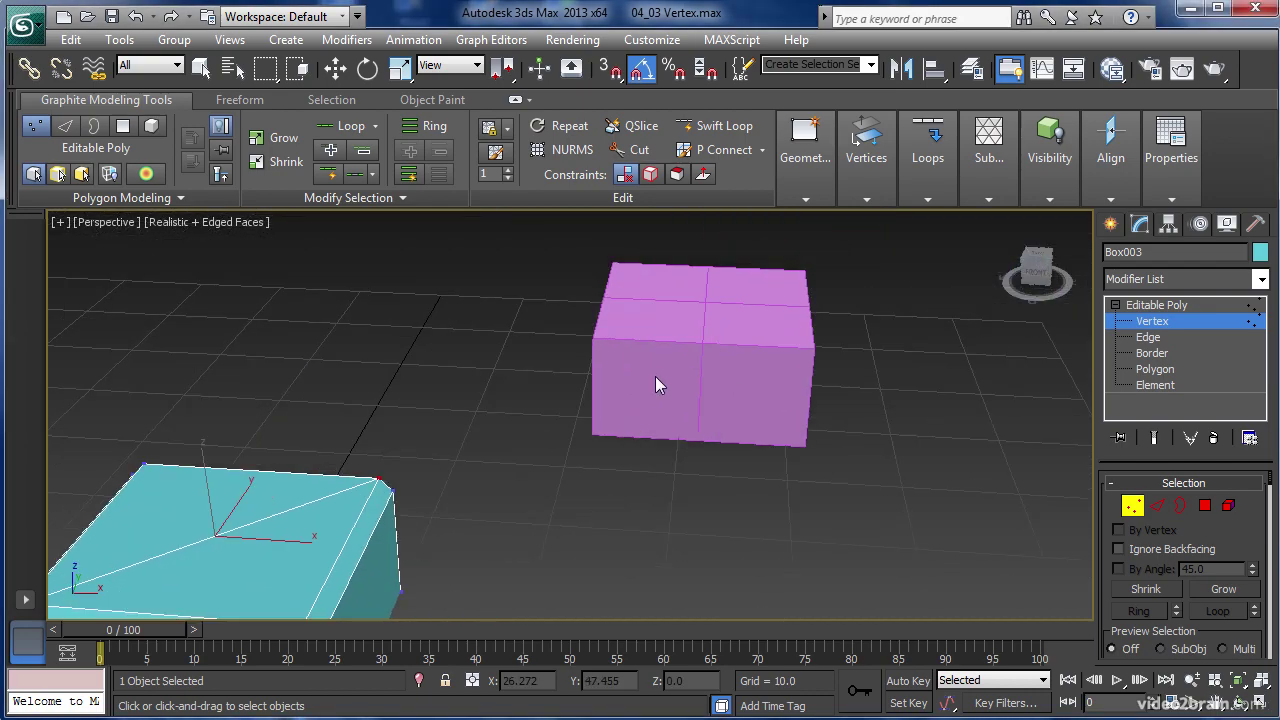
# Exit Vertex mode on the teal box, then select and frame the pink 20 × 20 × 10 box Box002
pyautogui.click(1133, 506)
pyautogui.press('w')
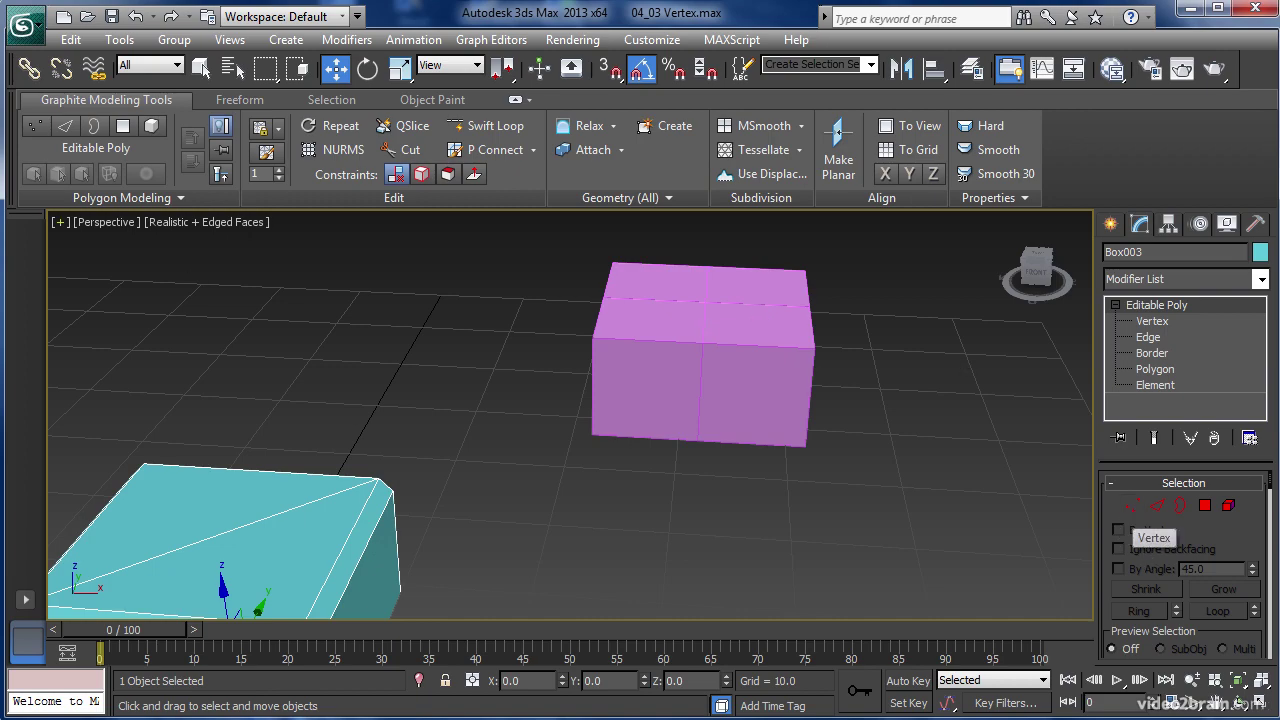
pyautogui.click(40, 128)
pyautogui.click(40, 130)
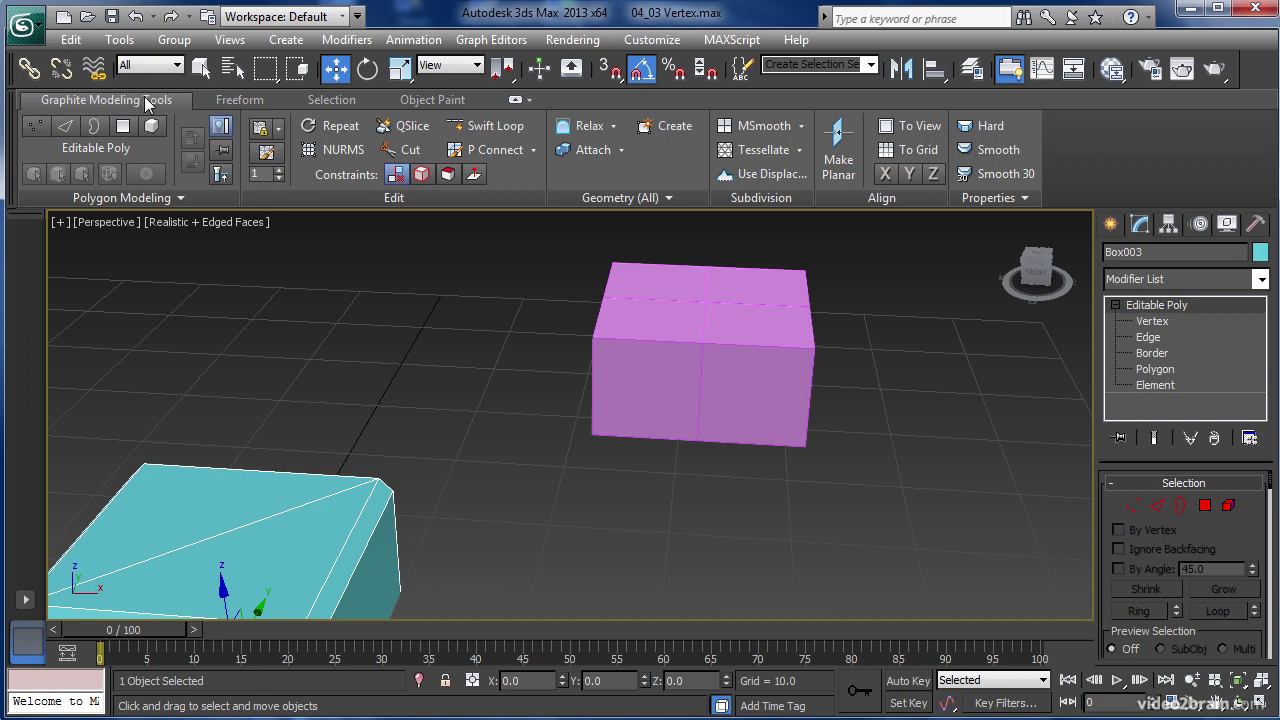
pyautogui.click(777, 352)
pyautogui.click(777, 352)
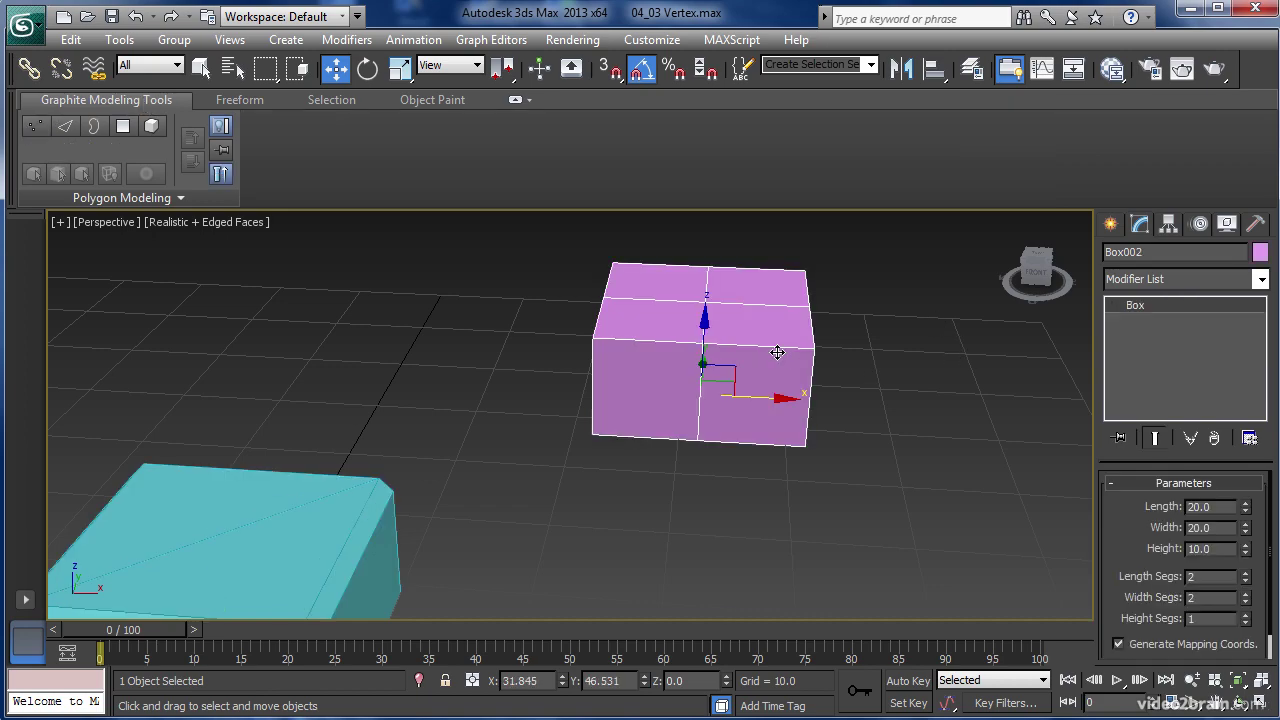
pyautogui.press('z')
pyautogui.keyDown('alt'); pyautogui.moveTo(663, 351); pyautogui.dragTo(574, 346, button='middle'); pyautogui.keyUp('alt')
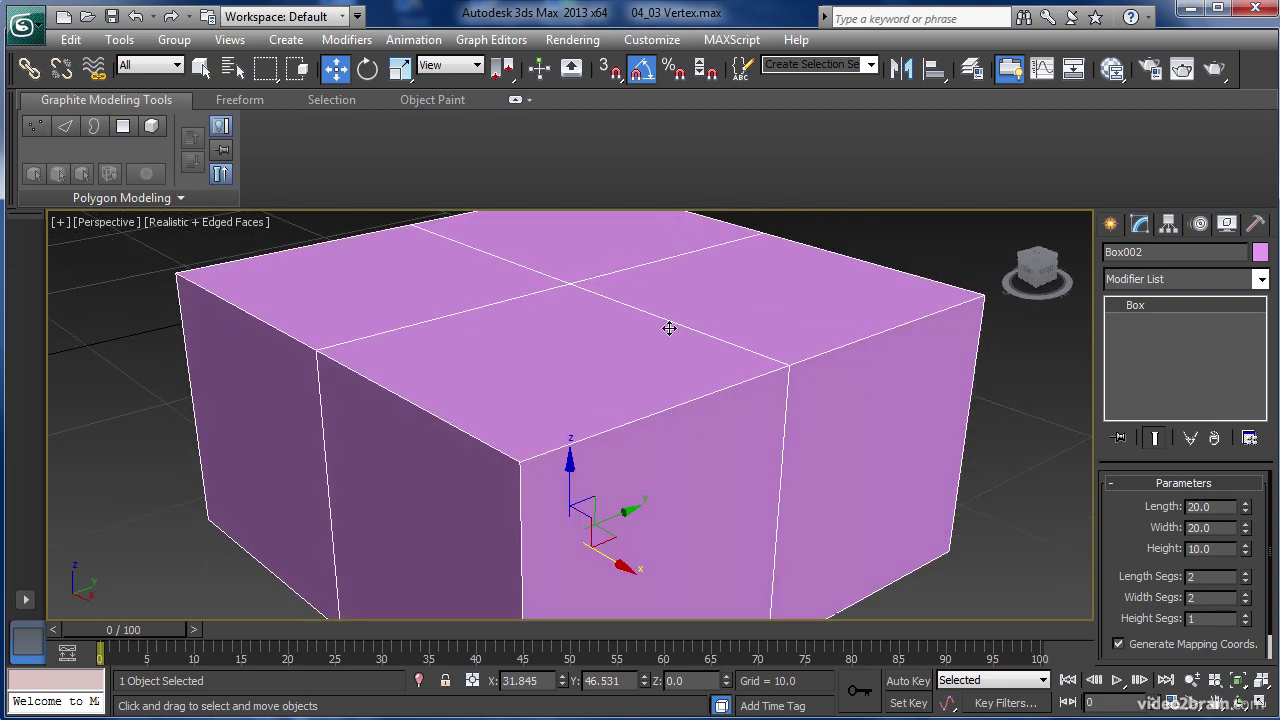
# At Vertex level, chamfer the pink box's centre top vertex with an amount of 3.65
pyautogui.click(34, 125)
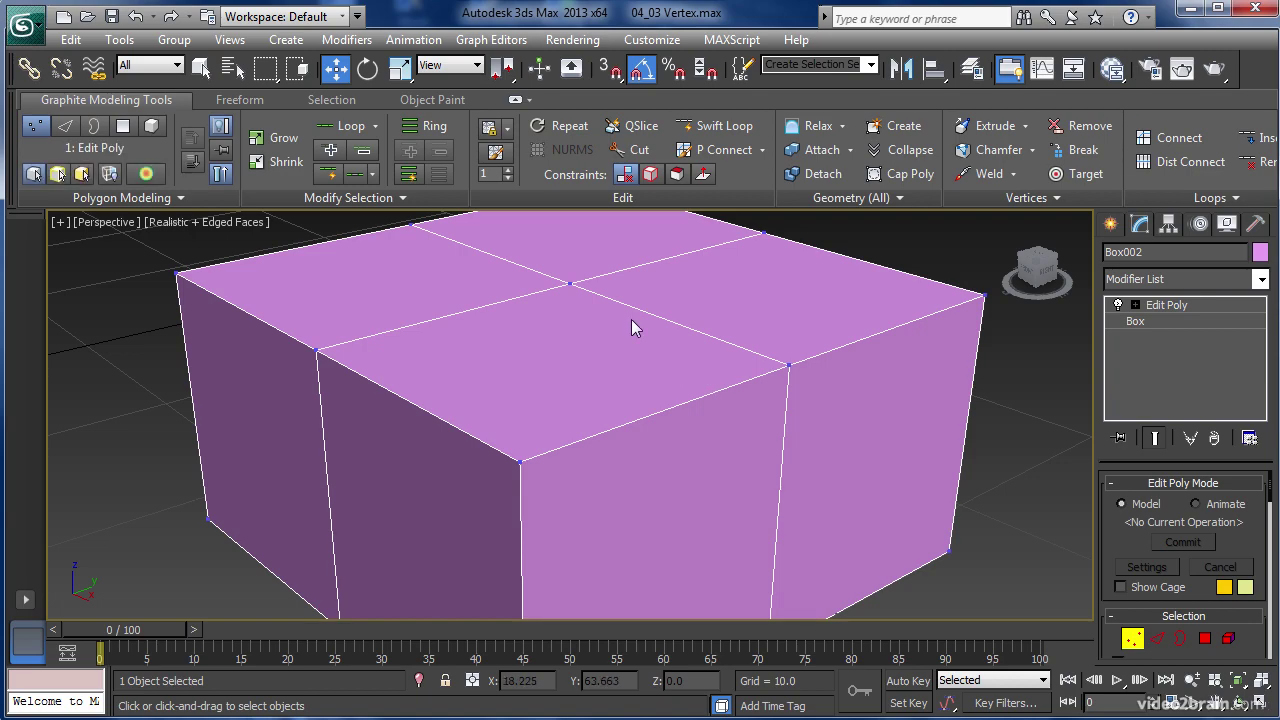
pyautogui.click(571, 285)
pyautogui.keyDown('alt'); pyautogui.moveTo(655, 318); pyautogui.dragTo(638, 378, button='middle'); pyautogui.keyUp('alt')
pyautogui.scroll(-3, 645, 353)
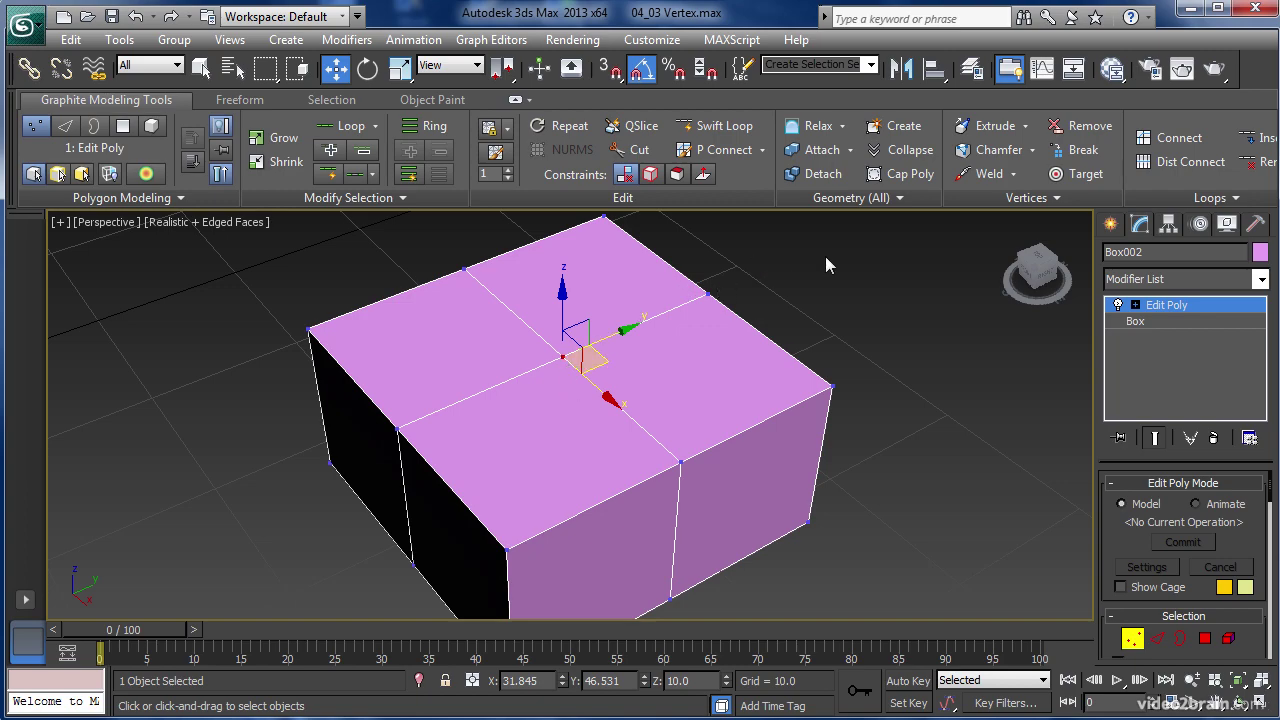
pyautogui.click(1033, 150)
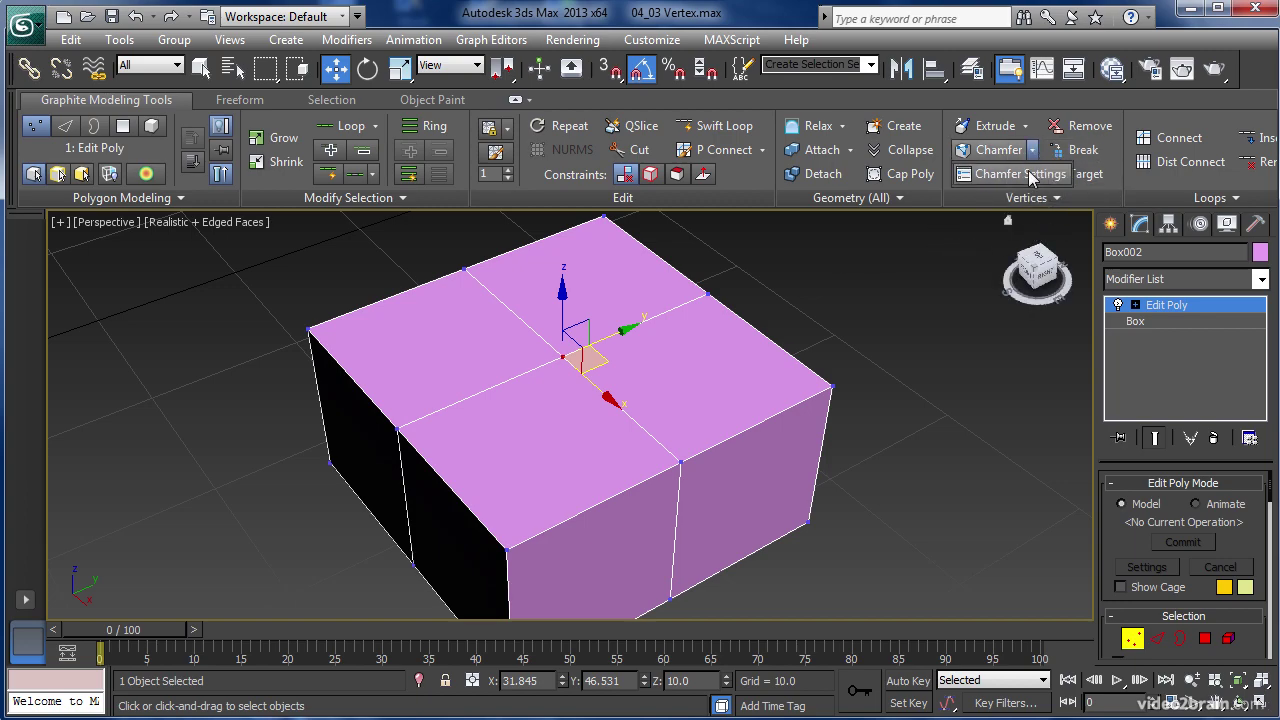
pyautogui.click(1024, 175)
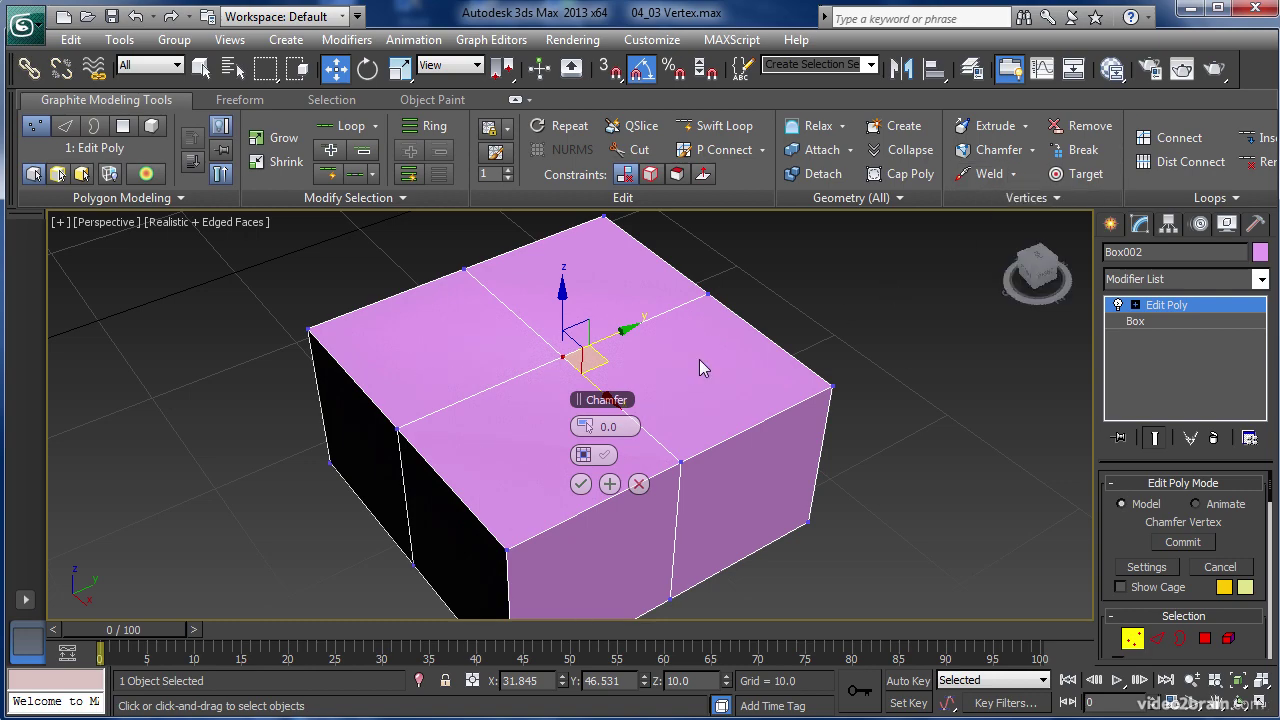
pyautogui.moveTo(589, 427); pyautogui.dragTo(611, 440)
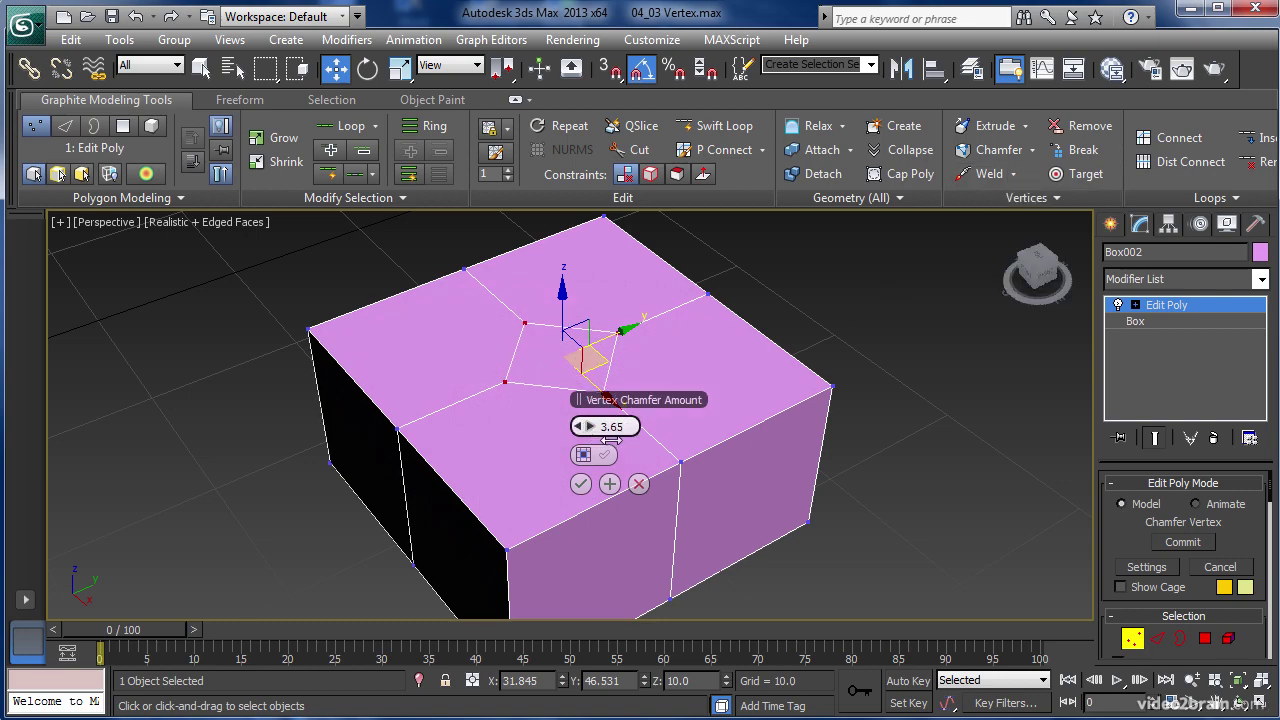
pyautogui.click(581, 485)
pyautogui.keyDown('alt'); pyautogui.moveTo(609, 460); pyautogui.dragTo(558, 448, button='middle'); pyautogui.keyUp('alt')
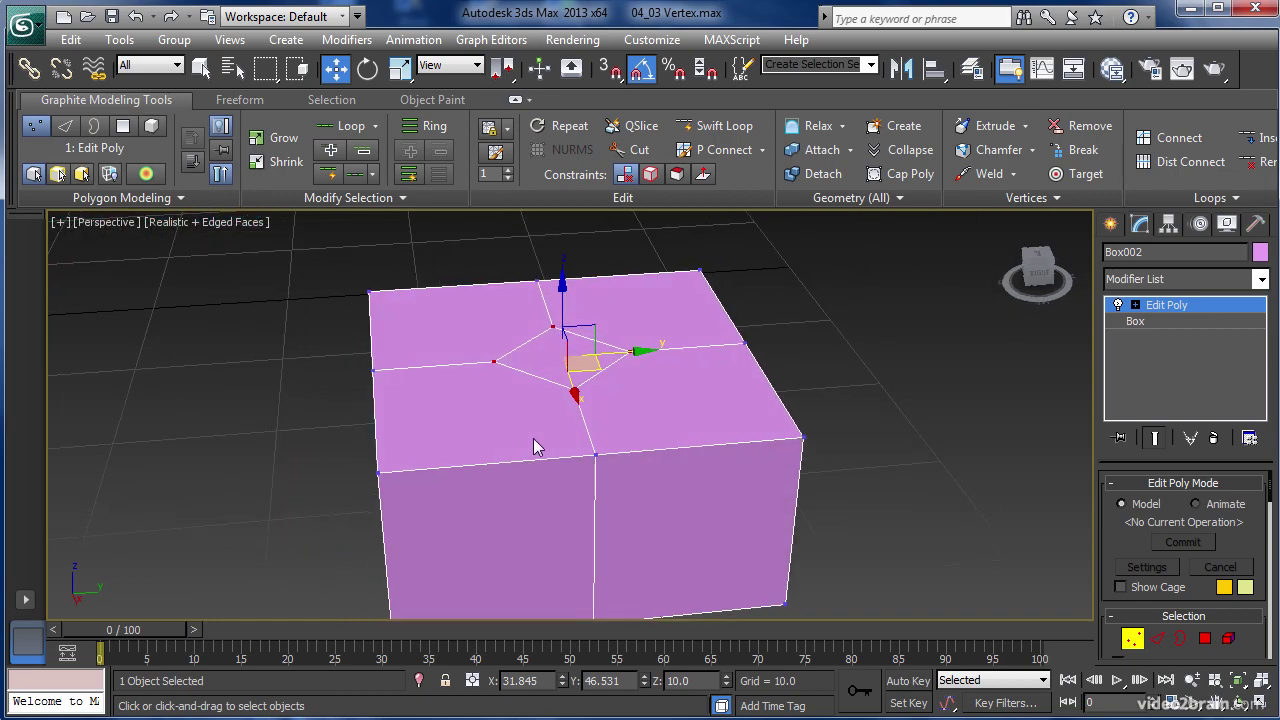